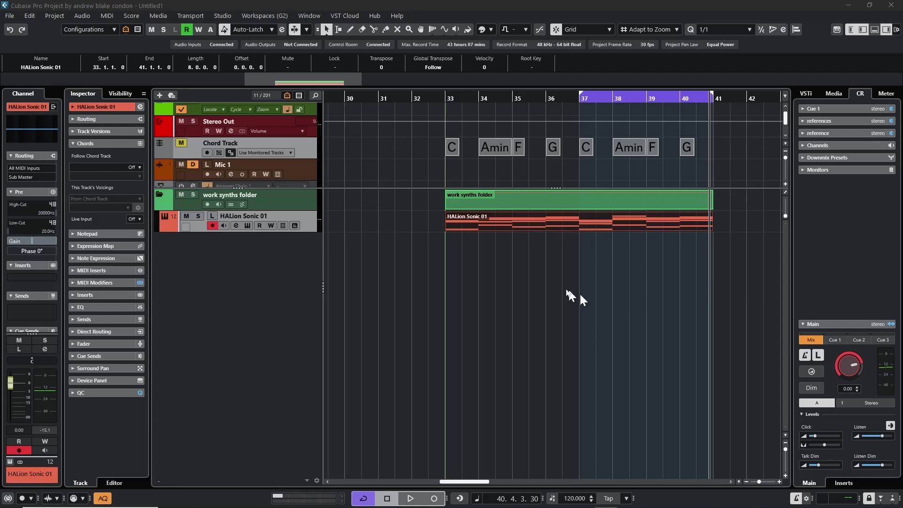
Open the HALion Sonic 01 part in the Key Editor and examine individual chord notes in bars 33, 34, 37 and 38.
{"action": "double_click", "coordinate": [560, 224]}
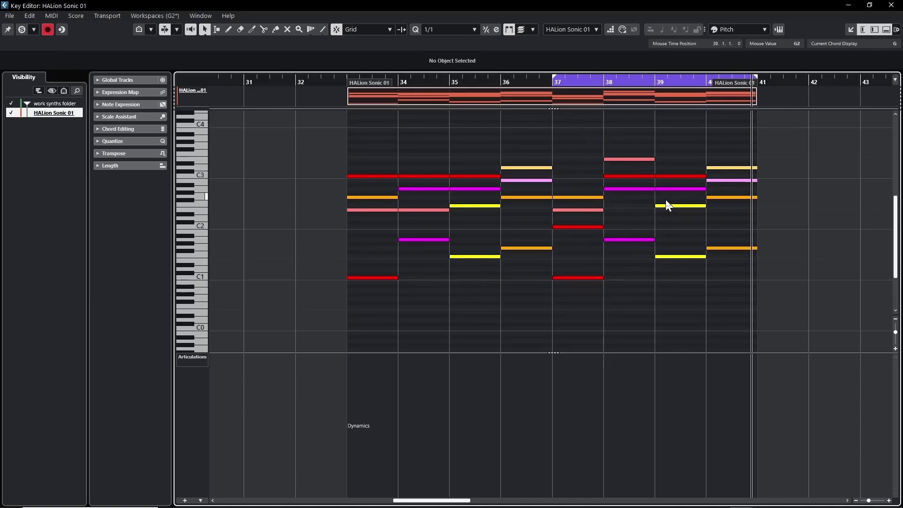
{"action": "left_click", "coordinate": [578, 198]}
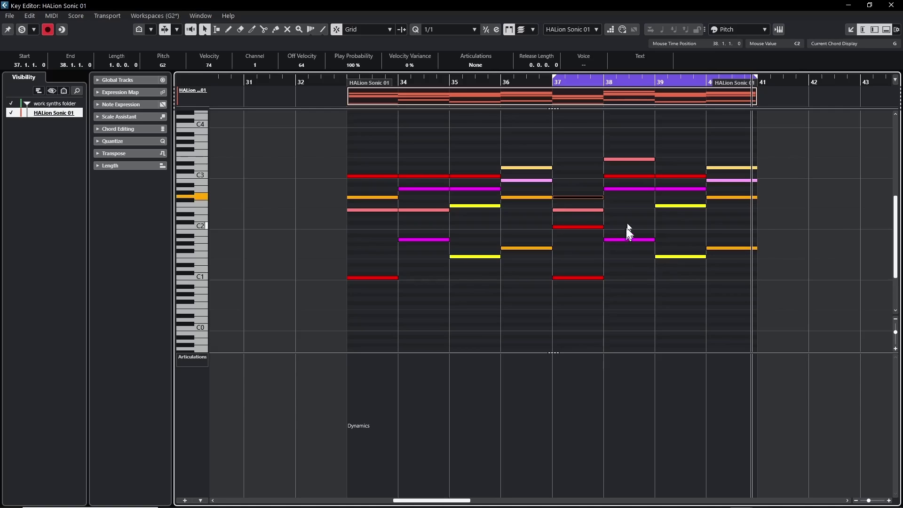
{"action": "left_click", "coordinate": [630, 160]}
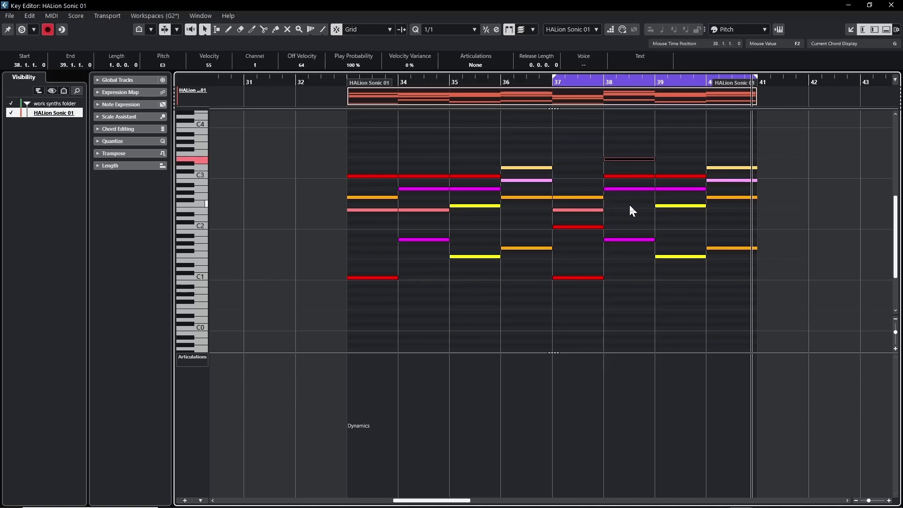
{"action": "left_click", "coordinate": [584, 148]}
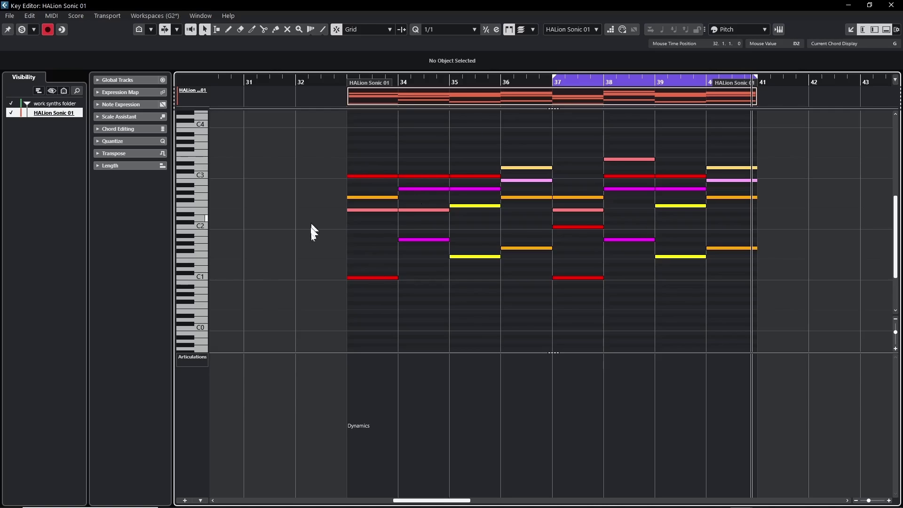
{"action": "left_click", "coordinate": [368, 177]}
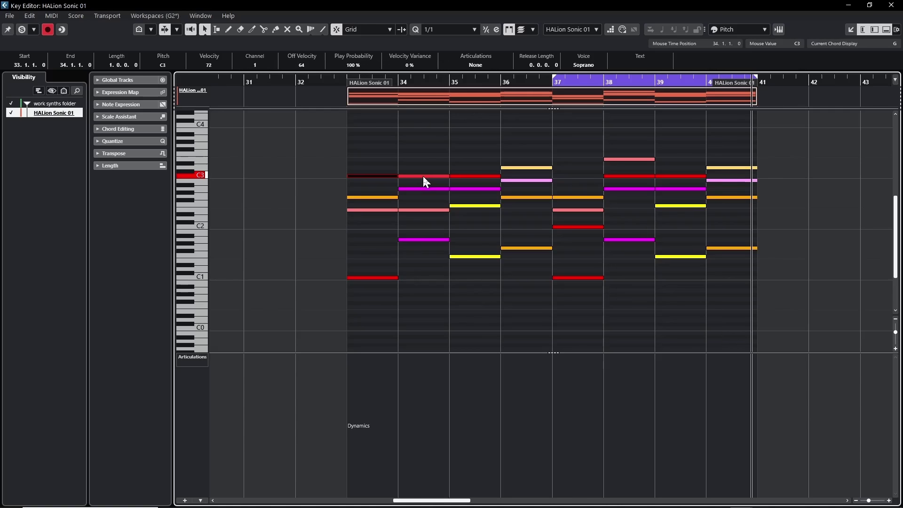
{"action": "left_click", "coordinate": [423, 177]}
Delete all notes from bar 37 through bar 40 and play back the remaining chords from bar 33.
{"action": "left_click_drag", "start_coordinate": [564, 145], "coordinate": [726, 312]}
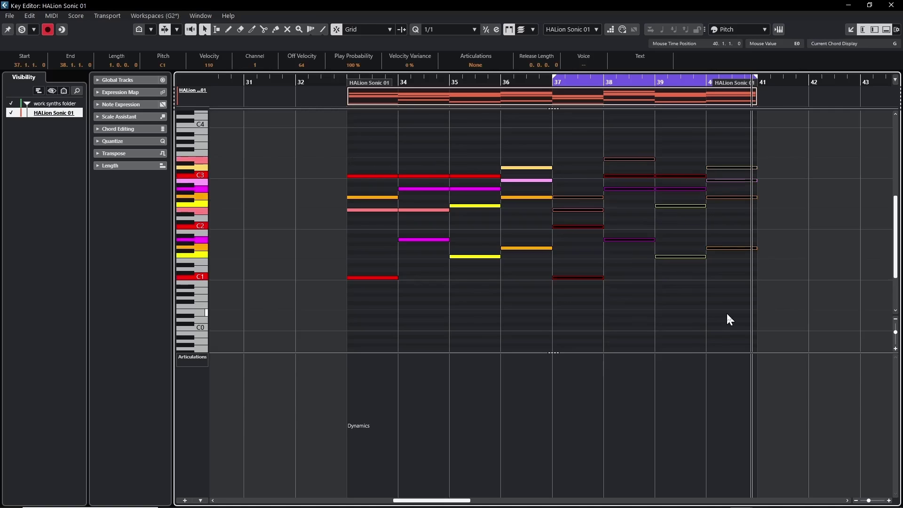
{"action": "key", "text": "Delete"}
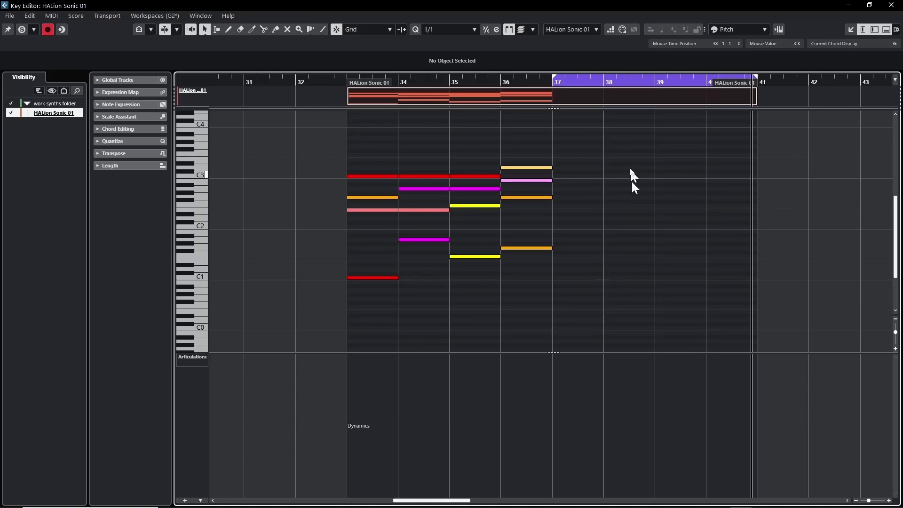
{"action": "key", "text": "space"}
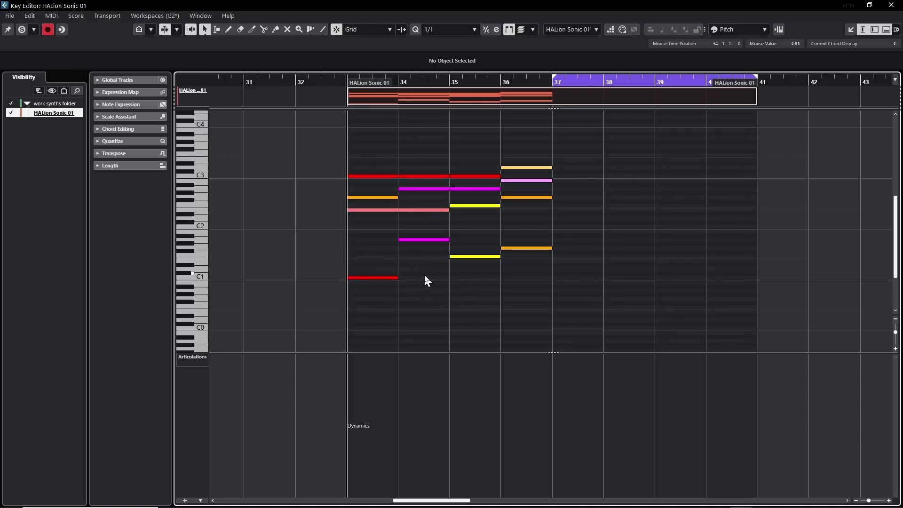
{"action": "key", "text": "space"}
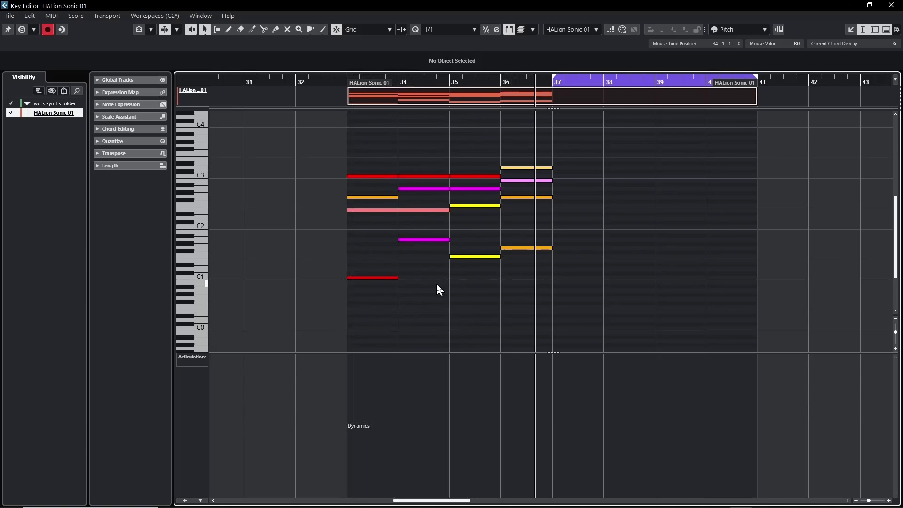
{"action": "key", "text": "space"}
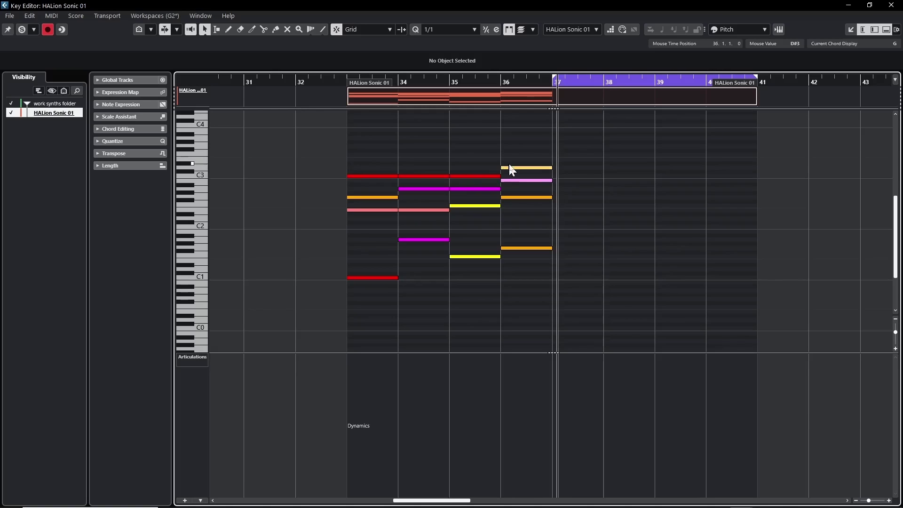
Check the voice assignments of the upper notes in bars 36 and 33, and return to the project window.
{"action": "left_click", "coordinate": [523, 168]}
{"action": "left_click", "coordinate": [382, 169]}
{"action": "left_click", "coordinate": [374, 197]}
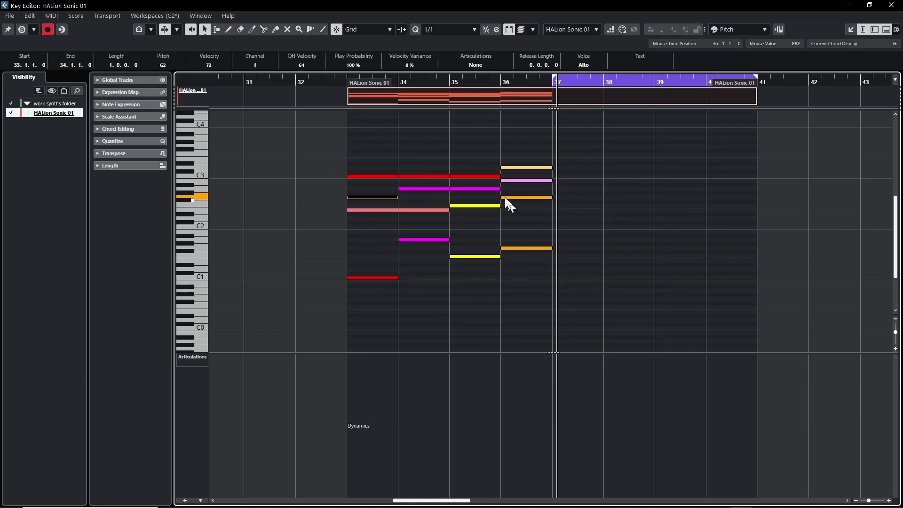
{"action": "key", "text": "Return"}
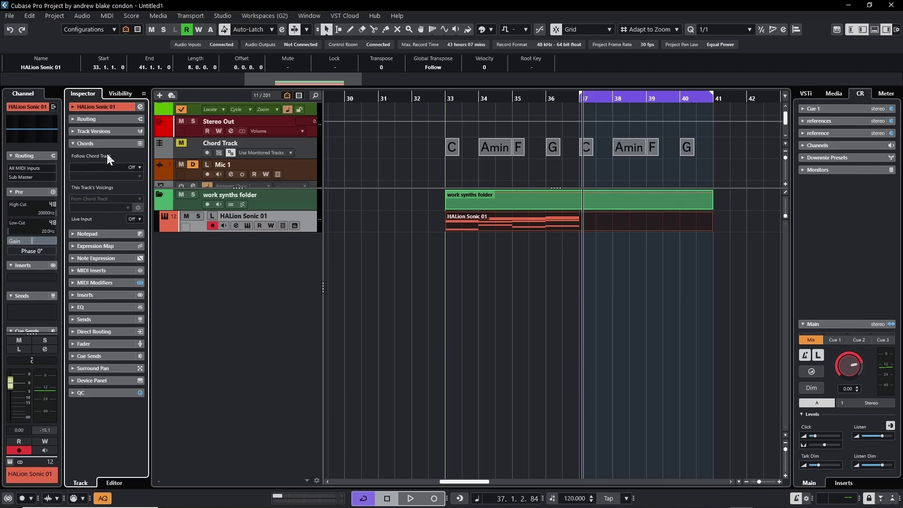
Set the HALion Sonic 01 track to follow the chord track using Voicings.
{"action": "left_click", "coordinate": [107, 167]}
{"action": "left_click", "coordinate": [106, 167]}
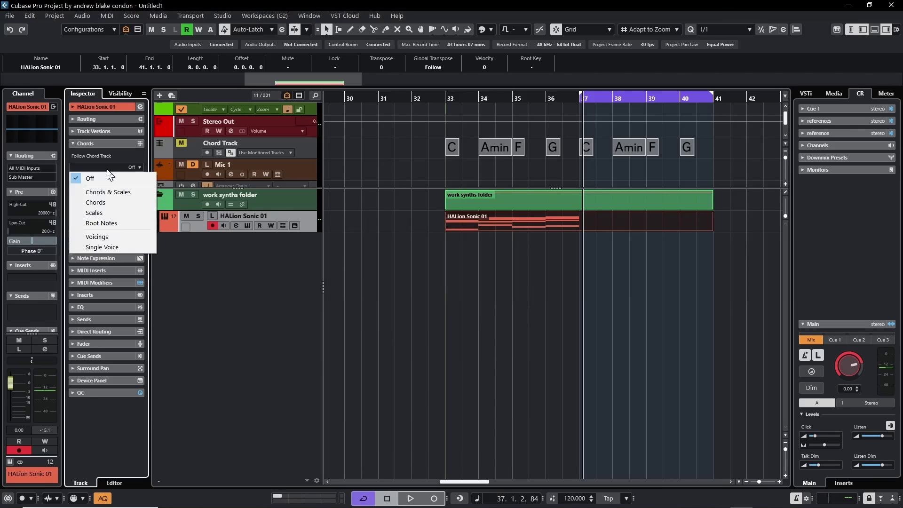
{"action": "left_click", "coordinate": [96, 237]}
{"action": "left_click", "coordinate": [478, 318]}
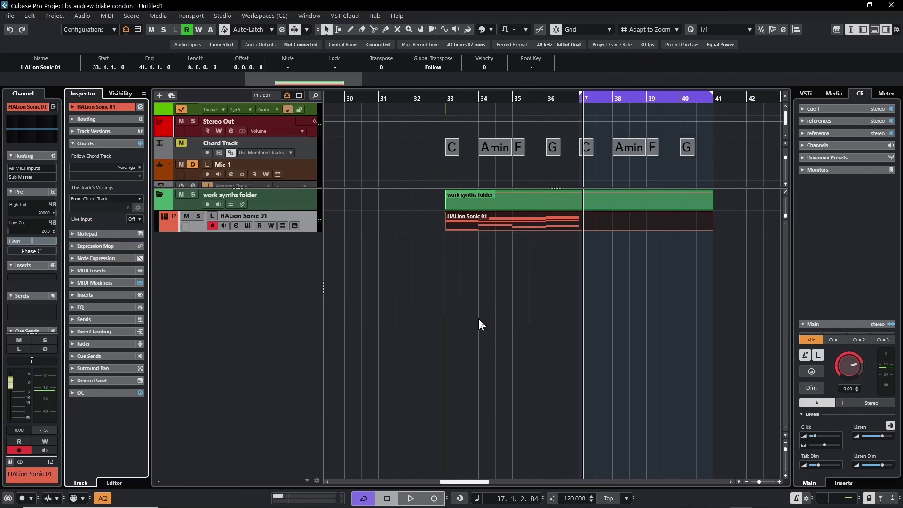
Reopen the HALion Sonic 01 part in the Key Editor and check the voice assigned to the notes in each chord, from soprano to bass.
{"action": "double_click", "coordinate": [507, 224]}
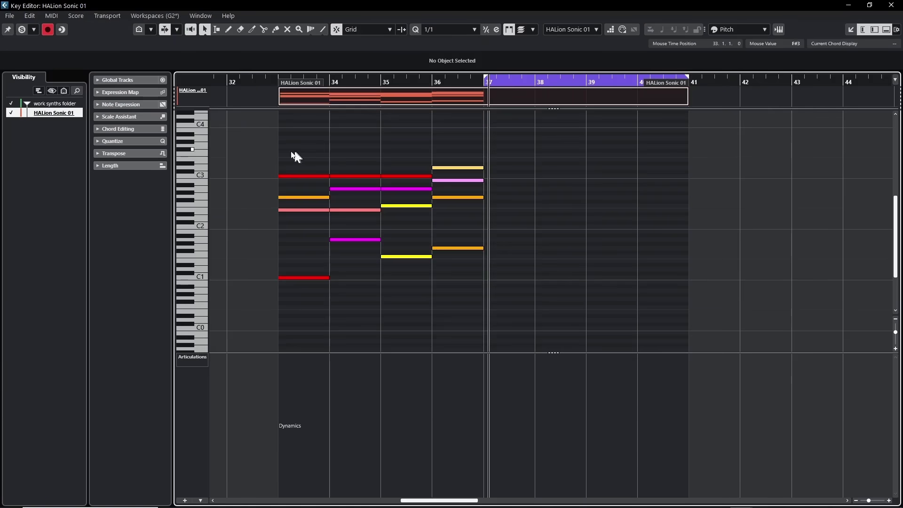
{"action": "left_click", "coordinate": [287, 175]}
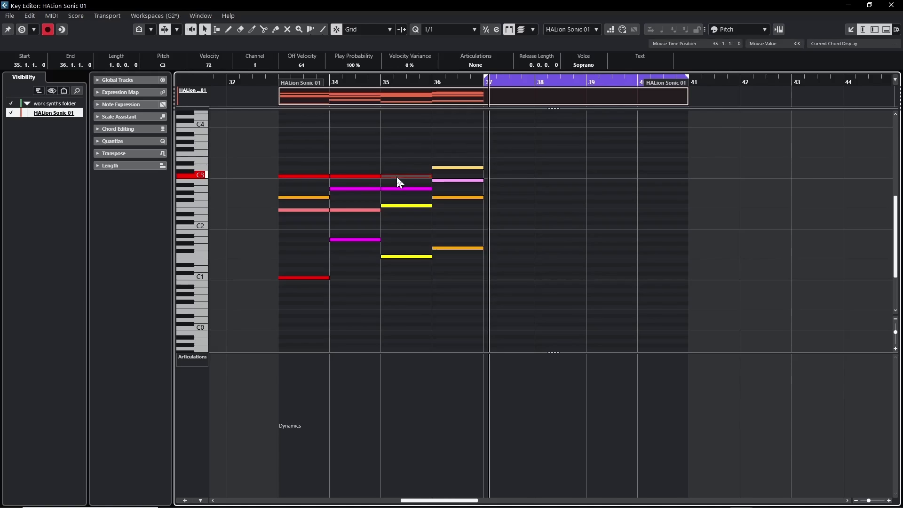
{"action": "left_click", "coordinate": [440, 168]}
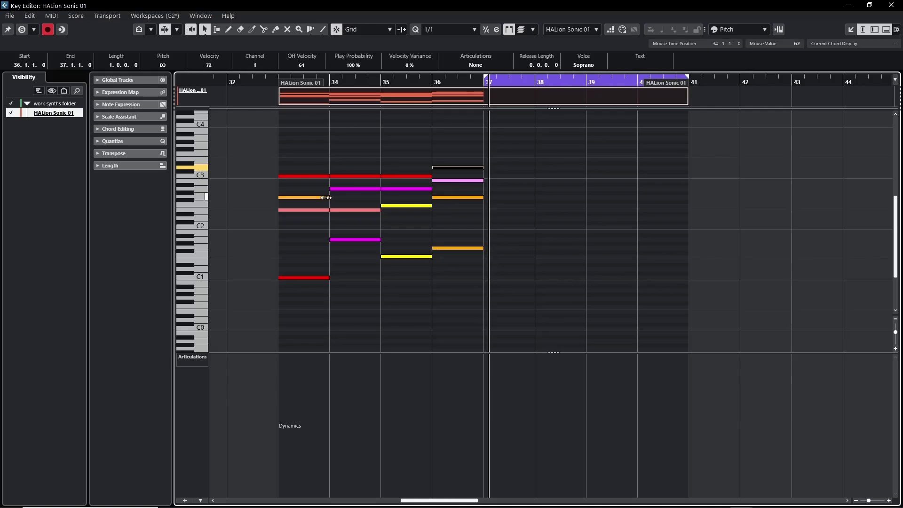
{"action": "left_click", "coordinate": [306, 197]}
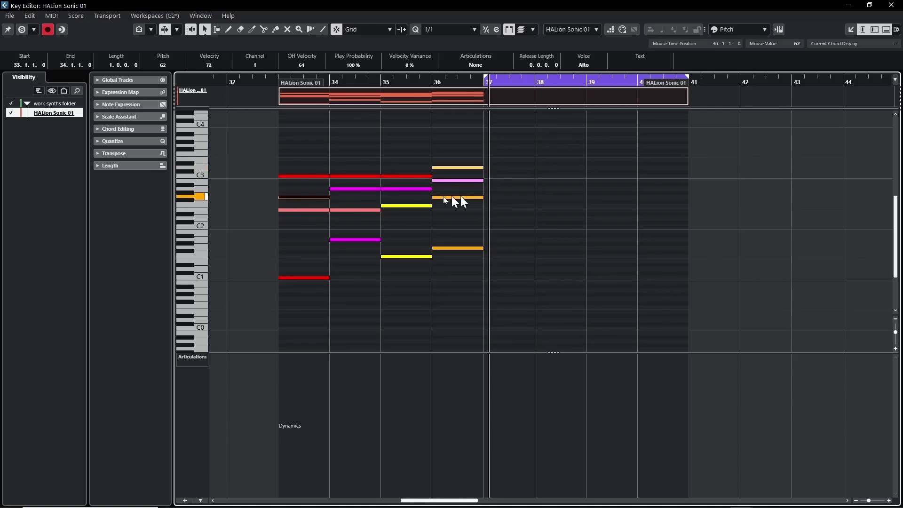
{"action": "key", "text": "Right"}
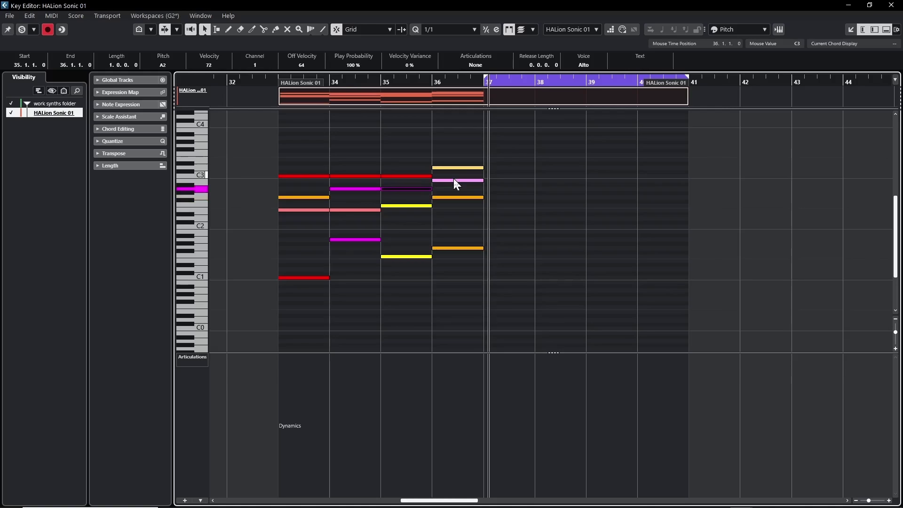
{"action": "left_click", "coordinate": [453, 180]}
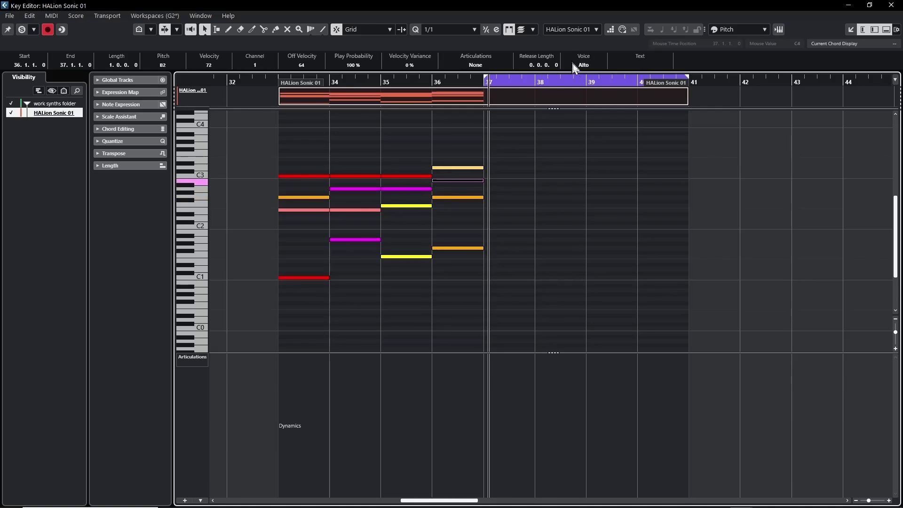
{"action": "key", "text": "Down"}
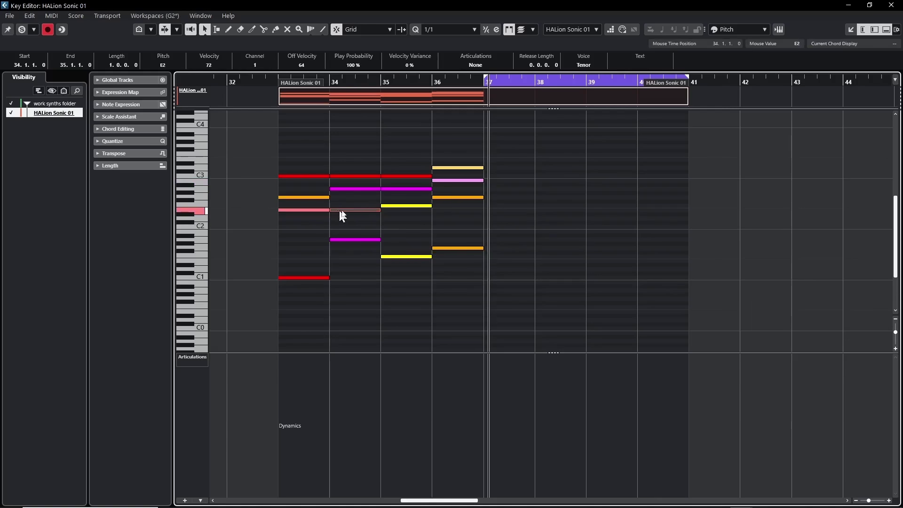
{"action": "left_click", "coordinate": [302, 277]}
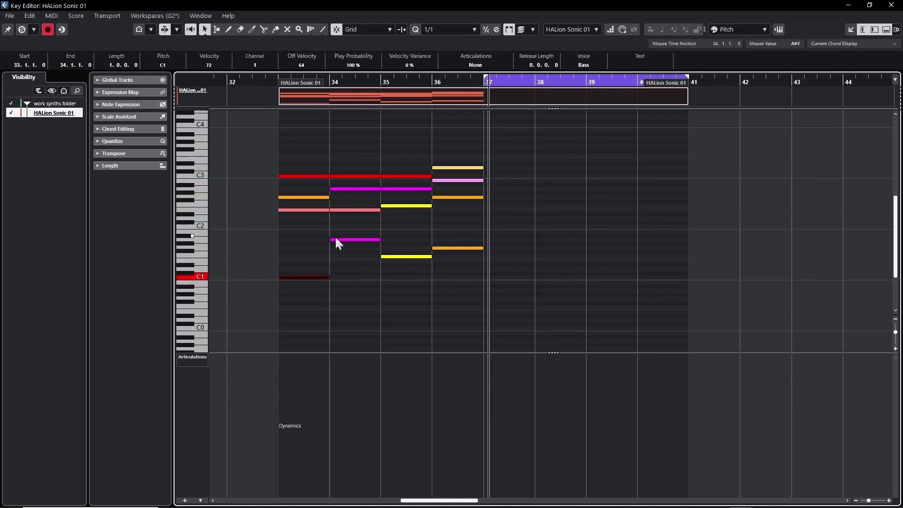
{"action": "left_click", "coordinate": [343, 235]}
{"action": "key", "text": "Left"}
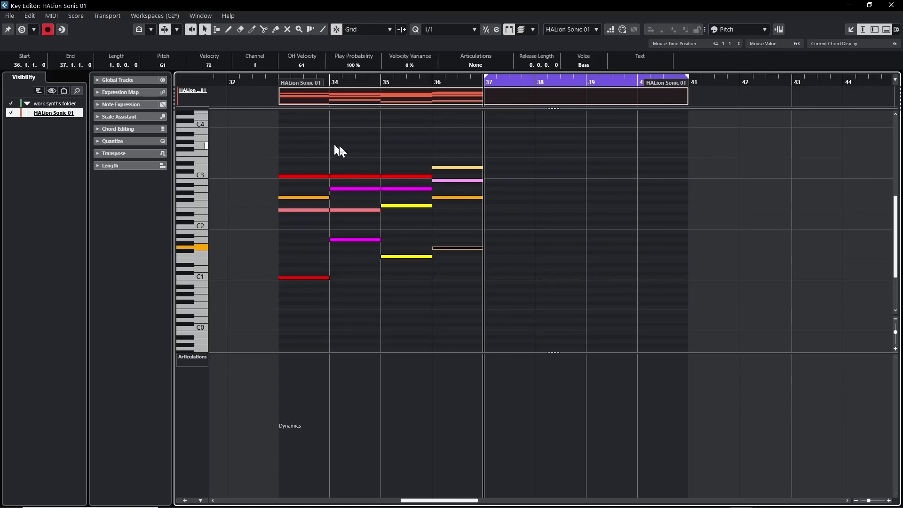
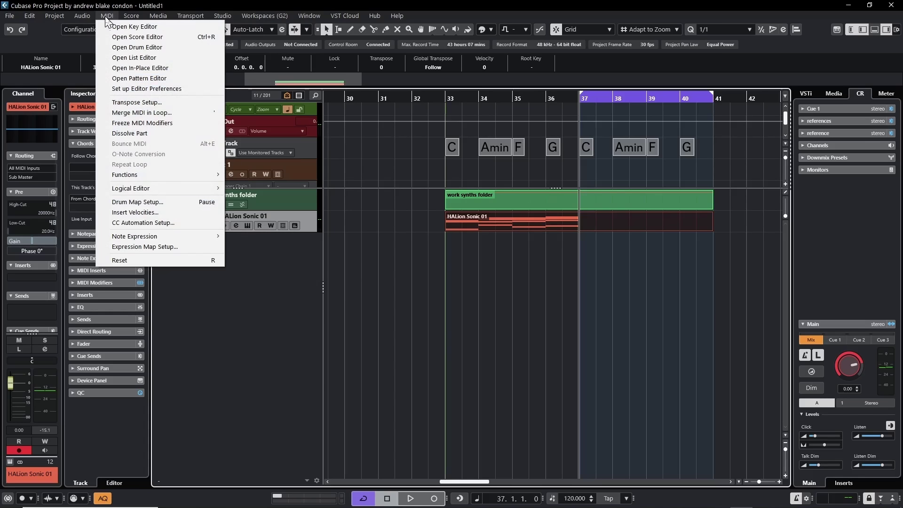
Open the Logical Editor, load the Extract Alto preset from Musical Context, and open the voice choices in its Context Variable filter.
{"action": "mouse_move", "coordinate": [152, 194]}
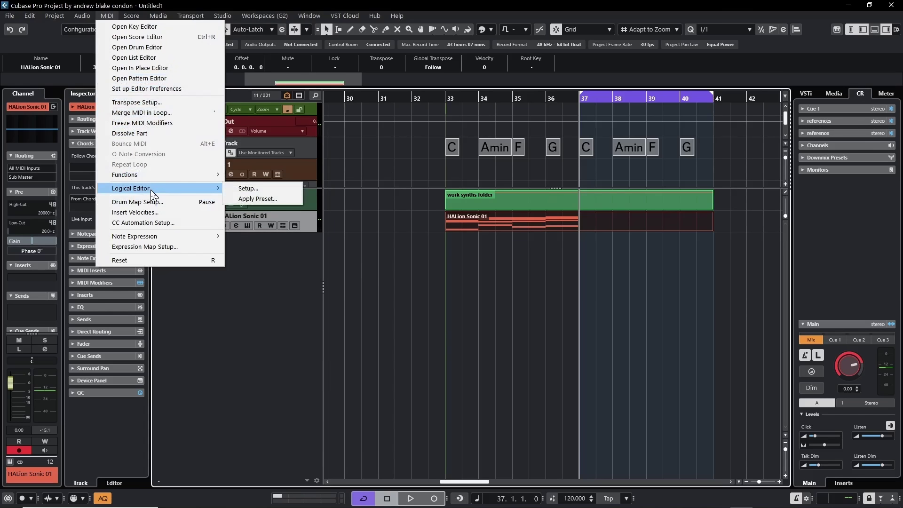
{"action": "left_click", "coordinate": [253, 190]}
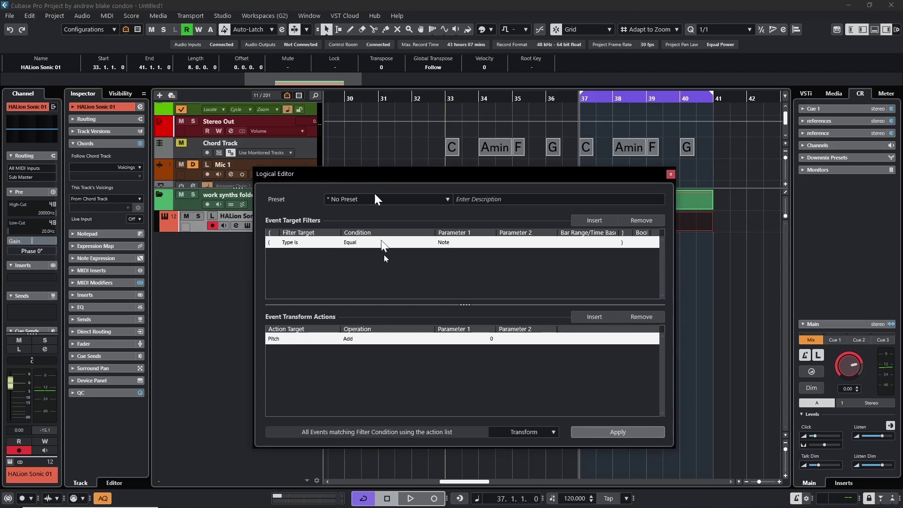
{"action": "left_click", "coordinate": [377, 199]}
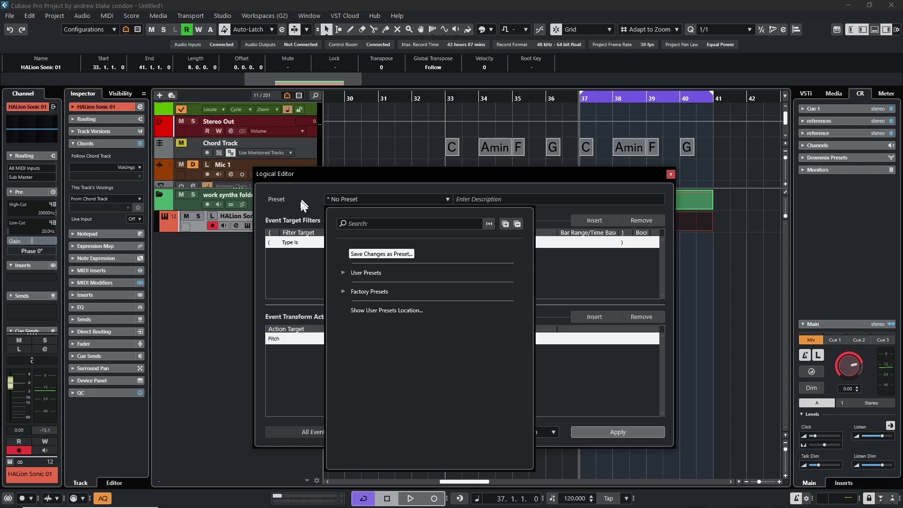
{"action": "left_click", "coordinate": [505, 224]}
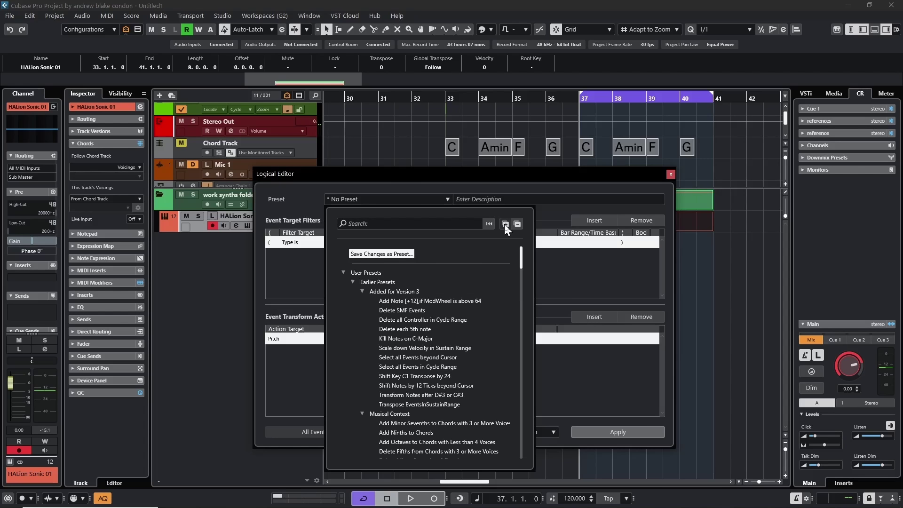
{"action": "scroll", "coordinate": [494, 329], "scroll_direction": "down", "scroll_amount": 3}
{"action": "scroll", "coordinate": [493, 354], "scroll_direction": "down", "scroll_amount": 15}
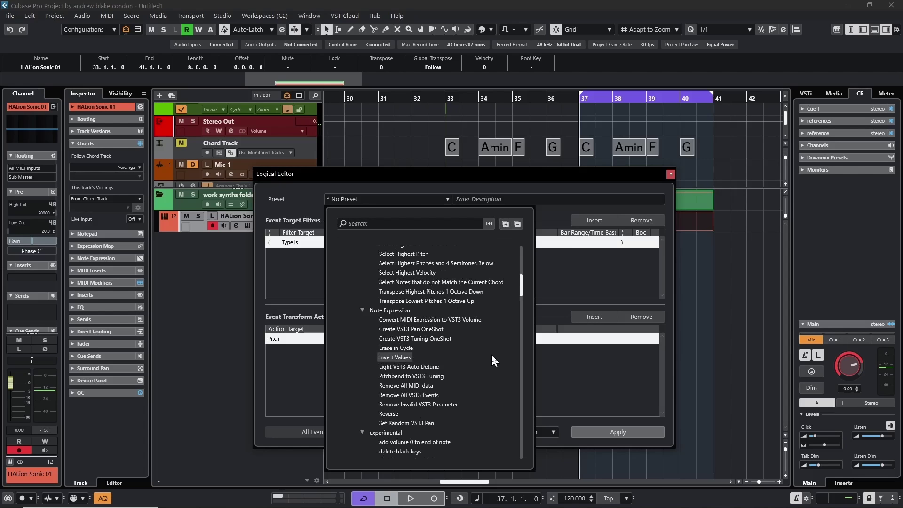
{"action": "scroll", "coordinate": [493, 355], "scroll_direction": "up", "scroll_amount": 15}
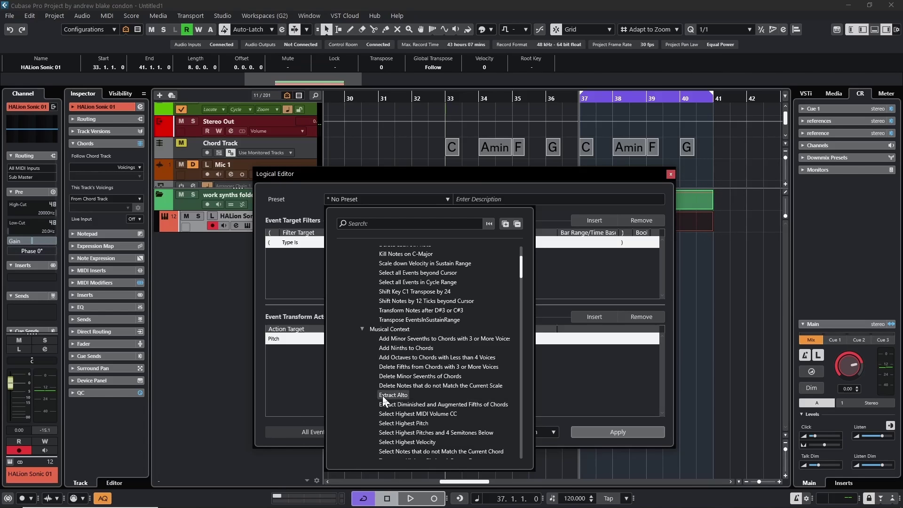
{"action": "left_click", "coordinate": [397, 395]}
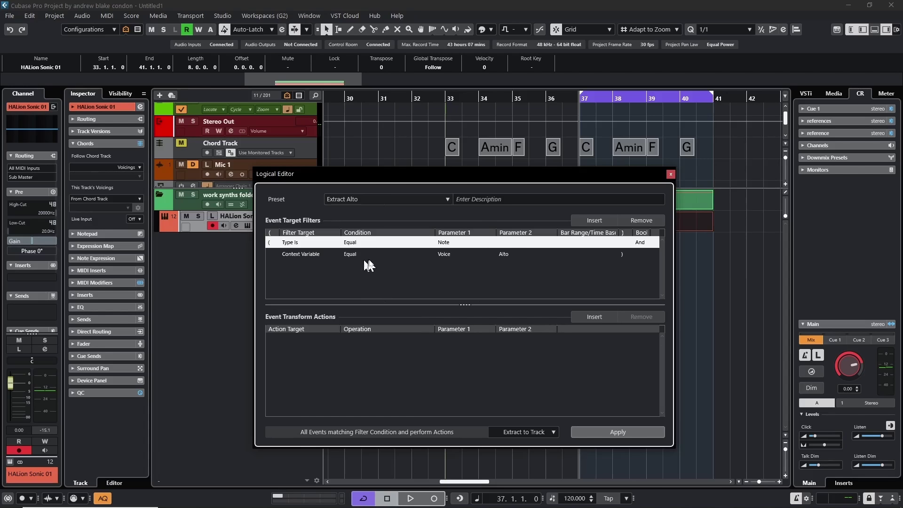
{"action": "left_click", "coordinate": [508, 253]}
{"action": "left_click", "coordinate": [509, 253]}
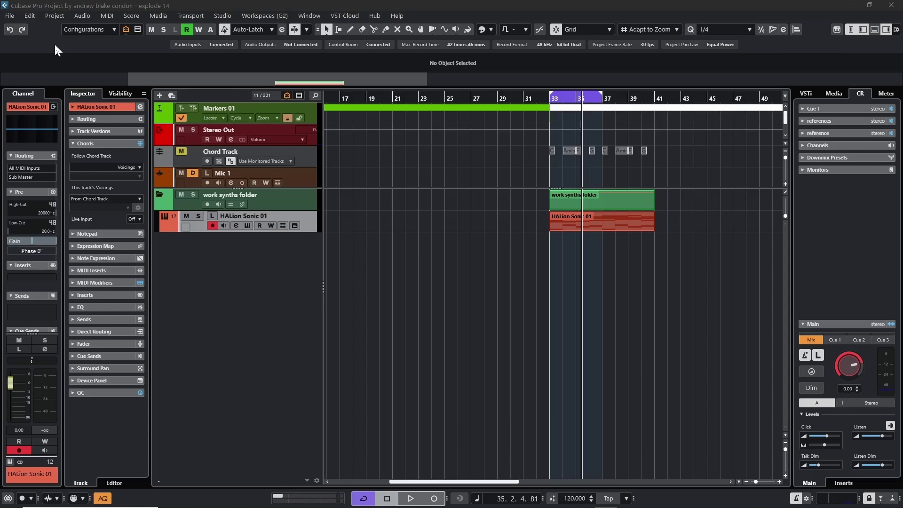
Open the Logical Editor for the HALion Sonic 01 part and remove the default target filter and transform action.
{"action": "left_click", "coordinate": [106, 16]}
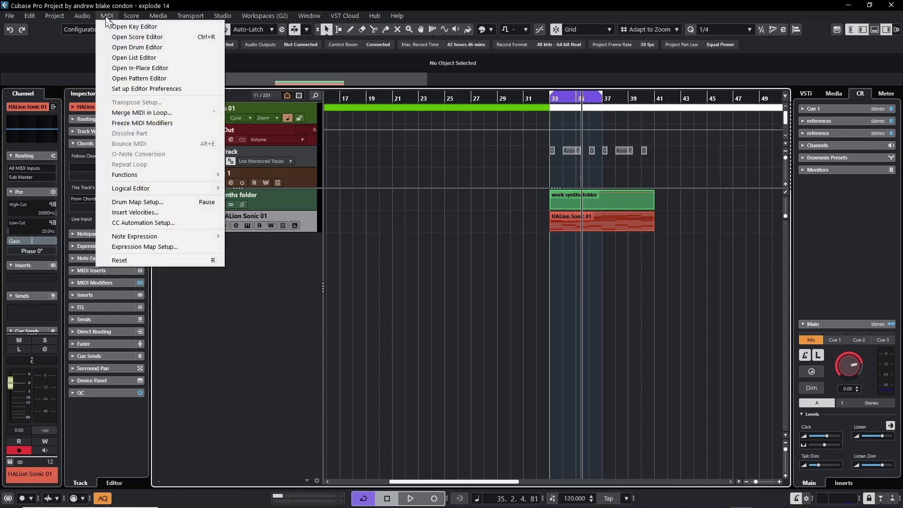
{"action": "mouse_move", "coordinate": [169, 188]}
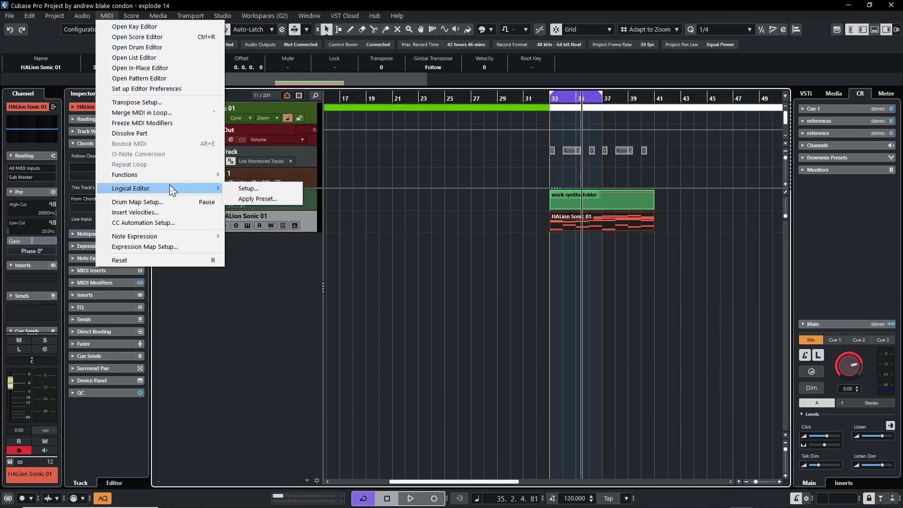
{"action": "left_click", "coordinate": [246, 189]}
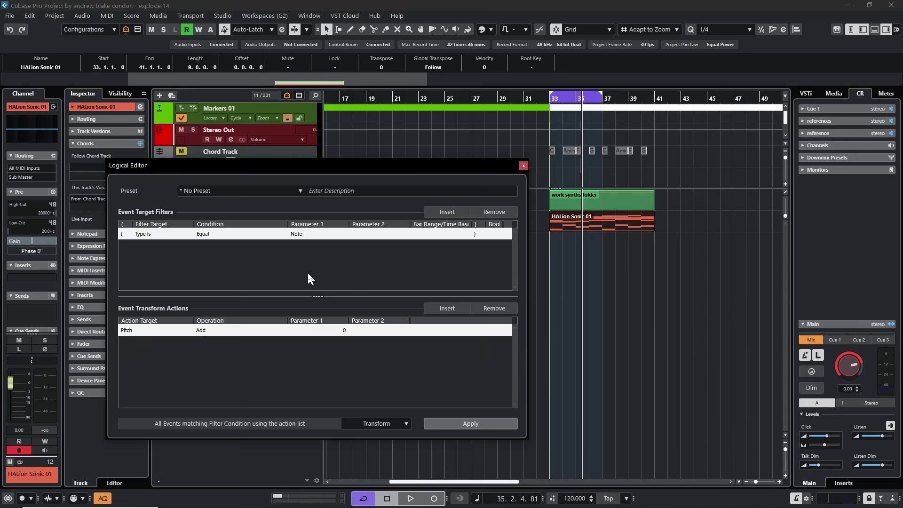
{"action": "left_click", "coordinate": [495, 212]}
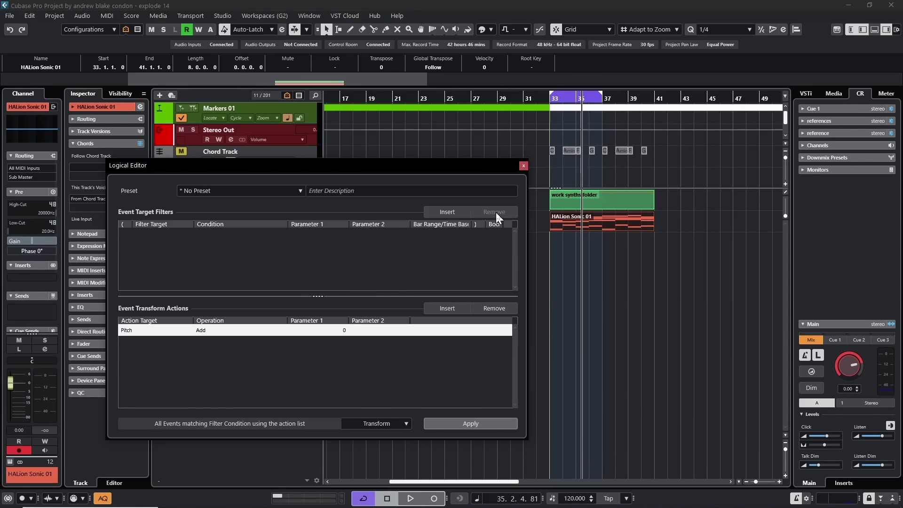
{"action": "left_click", "coordinate": [493, 308]}
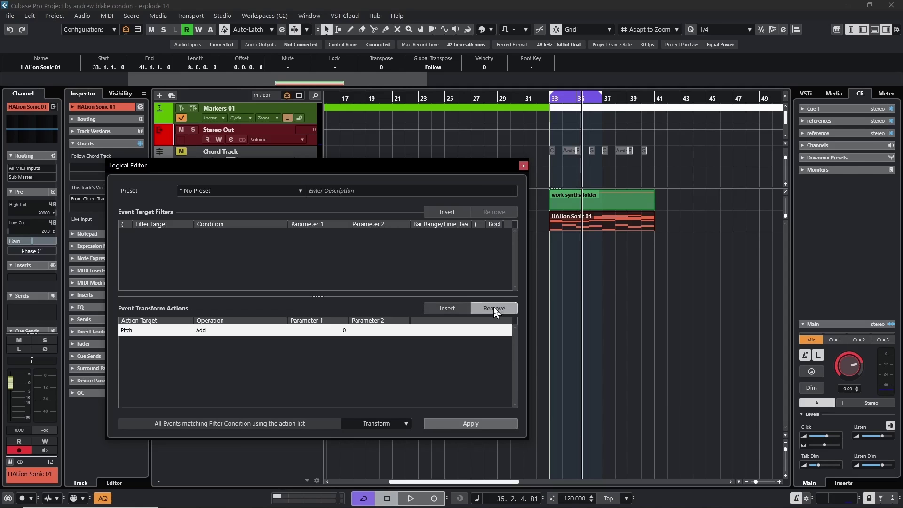
Insert two target filter rows and set the first to an opening bracket with Type Is Equal Note.
{"action": "left_click", "coordinate": [446, 212]}
{"action": "left_click", "coordinate": [447, 212]}
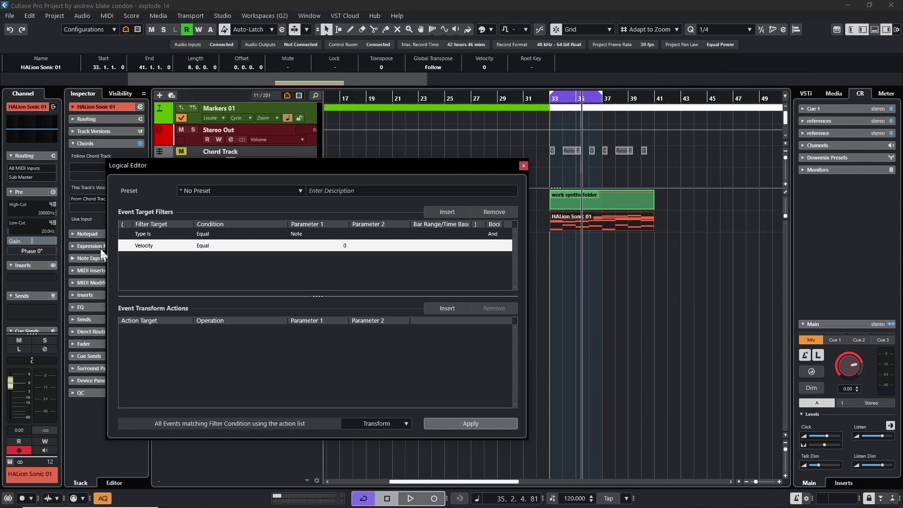
{"action": "left_click", "coordinate": [126, 235]}
{"action": "left_click", "coordinate": [126, 234]}
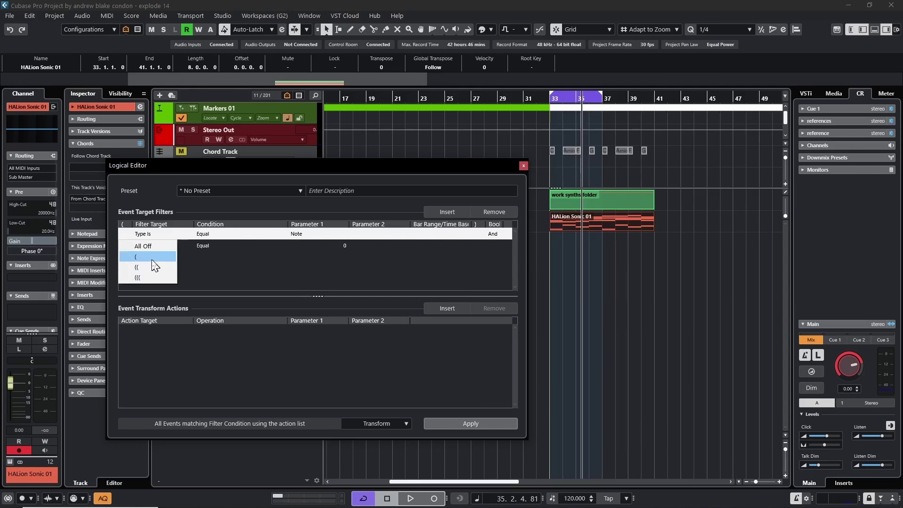
{"action": "left_click", "coordinate": [149, 258]}
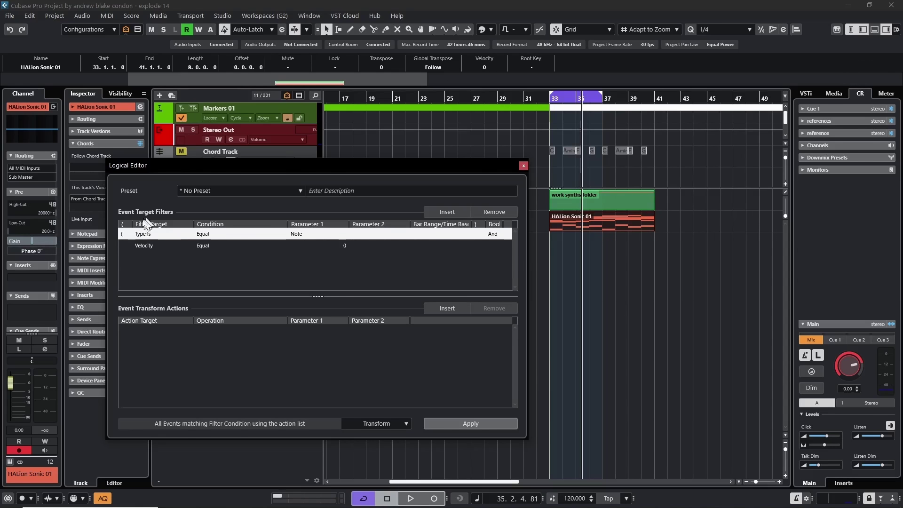
{"action": "left_click", "coordinate": [149, 232]}
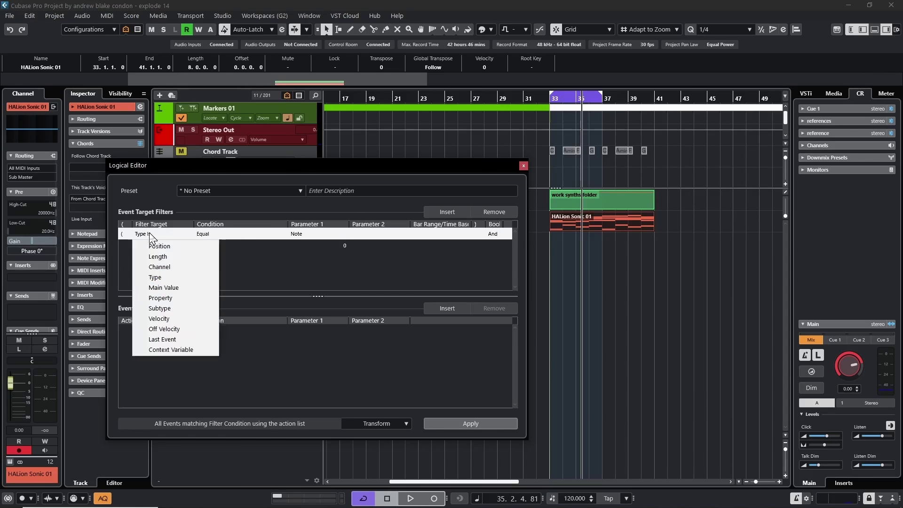
{"action": "left_click", "coordinate": [171, 278]}
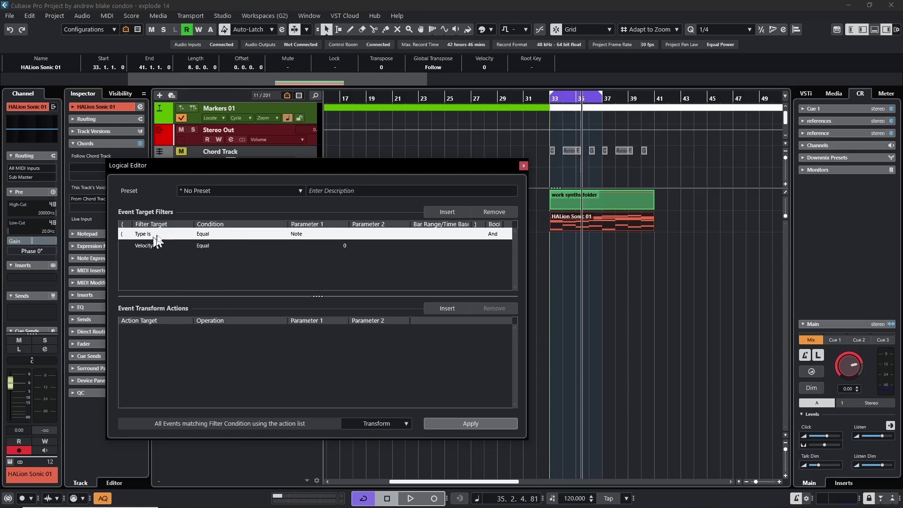
{"action": "left_click", "coordinate": [208, 233]}
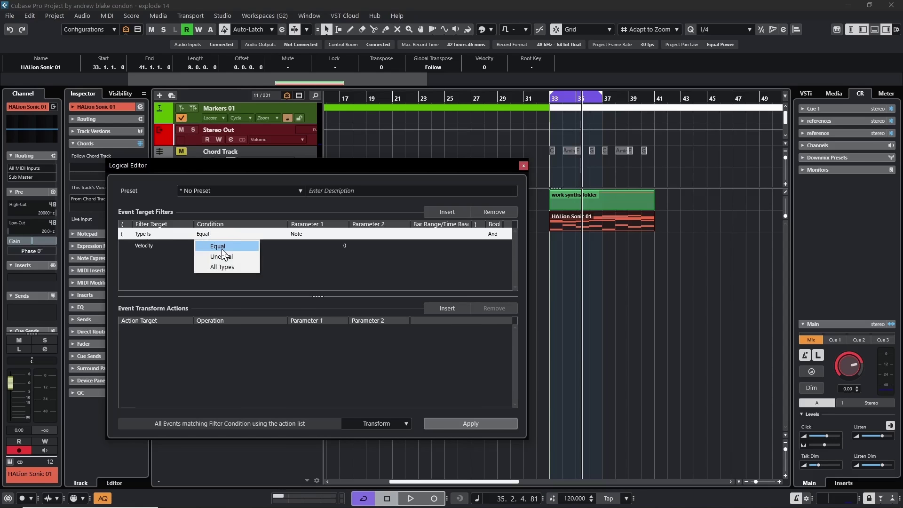
{"action": "left_click", "coordinate": [221, 247]}
{"action": "left_click", "coordinate": [298, 234]}
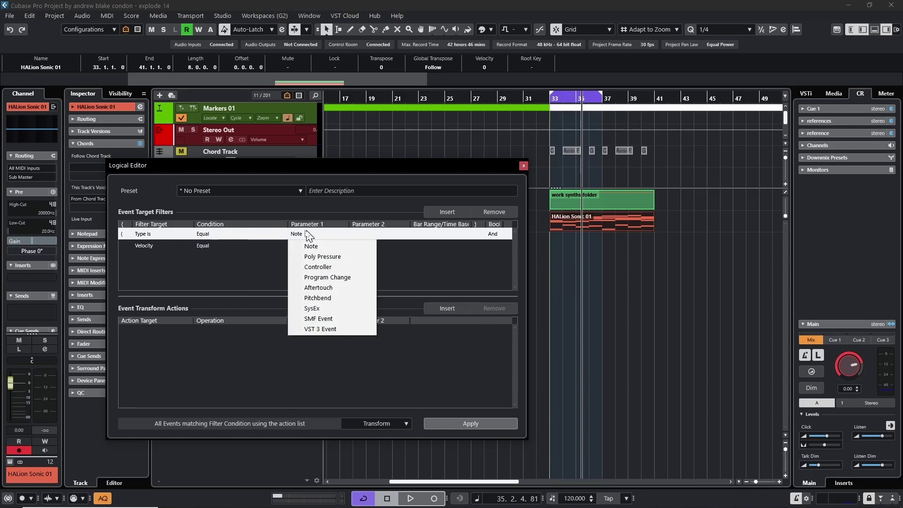
{"action": "left_click", "coordinate": [323, 247]}
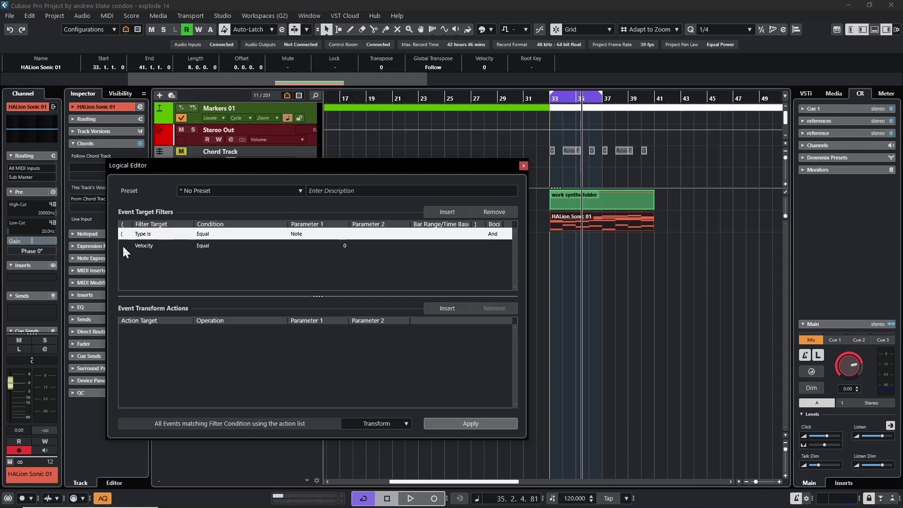
Set the second target filter to Context Variable Equal Voice Alto and end it with a closing bracket.
{"action": "left_click", "coordinate": [146, 246]}
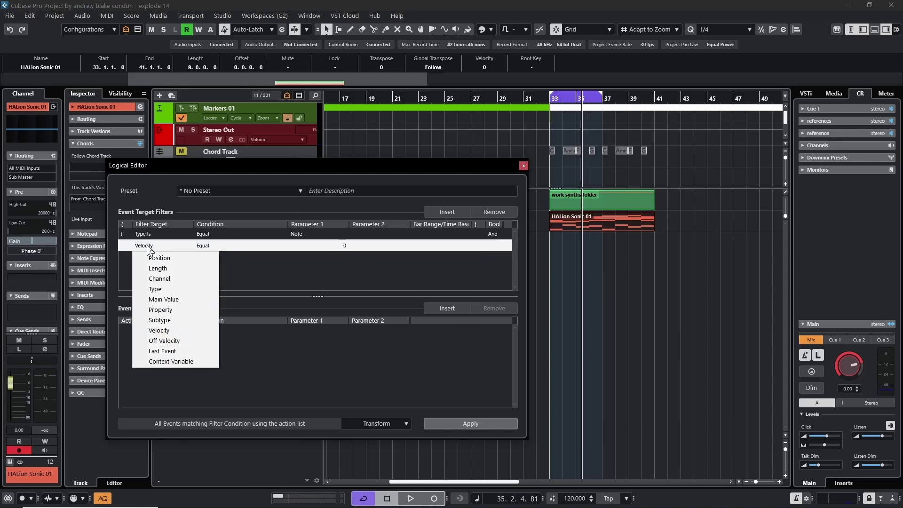
{"action": "left_click", "coordinate": [177, 360]}
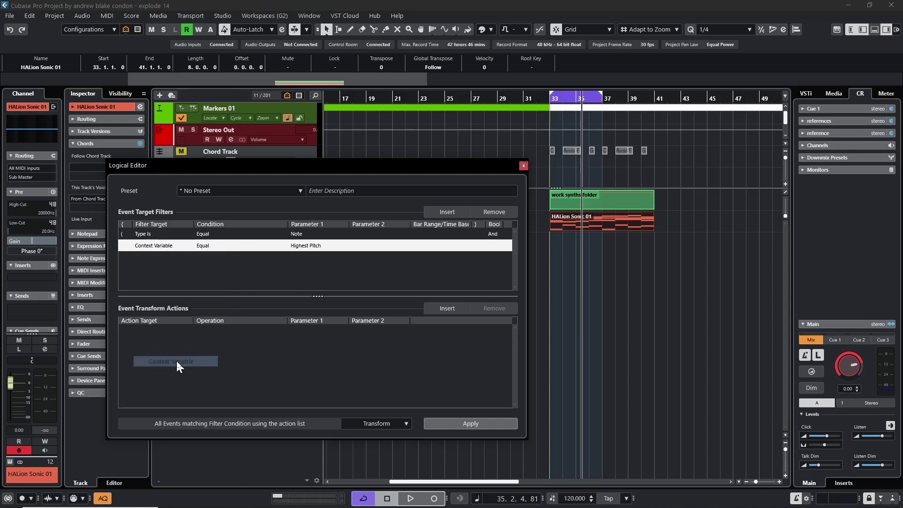
{"action": "left_click", "coordinate": [205, 245]}
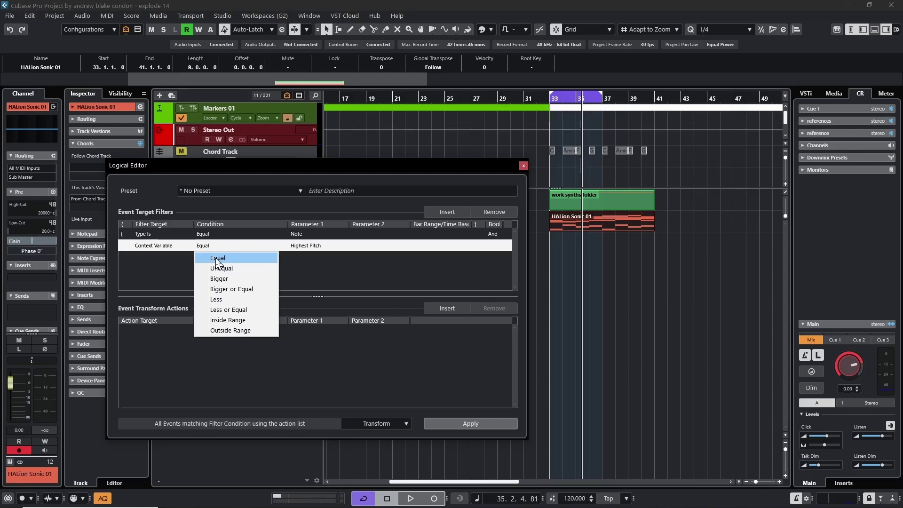
{"action": "left_click", "coordinate": [213, 258]}
{"action": "left_click", "coordinate": [307, 246]}
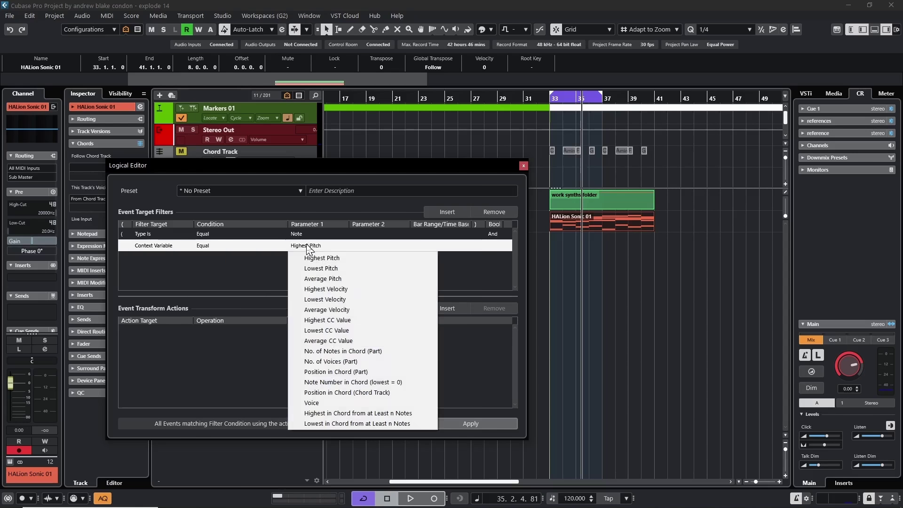
{"action": "left_click", "coordinate": [339, 404]}
{"action": "left_click", "coordinate": [367, 246]}
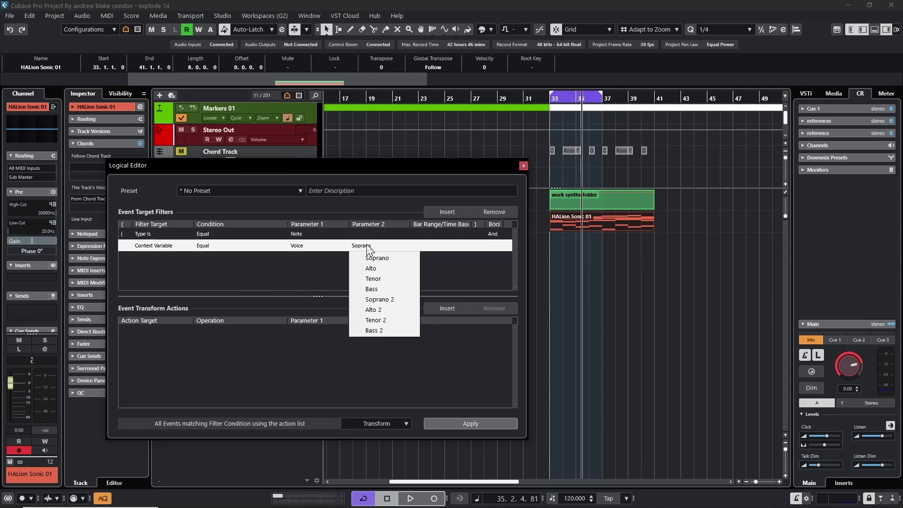
{"action": "left_click", "coordinate": [371, 268]}
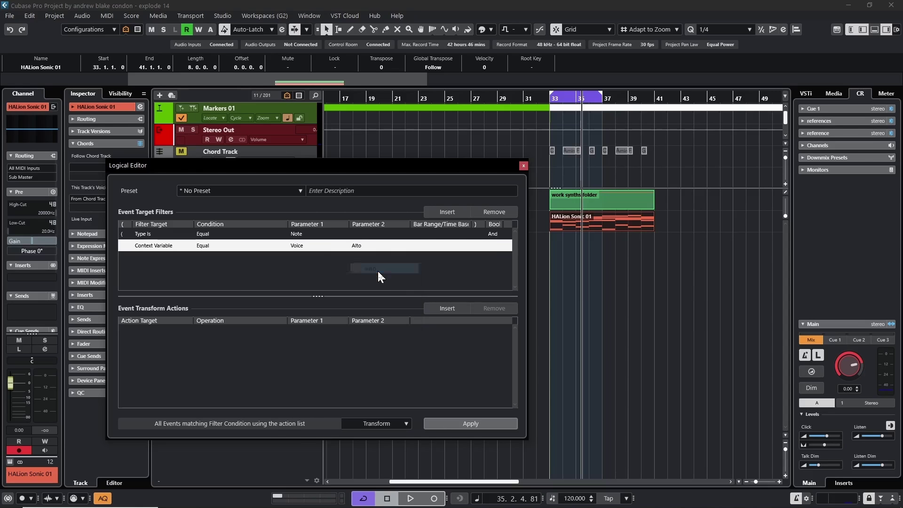
{"action": "left_click", "coordinate": [476, 248]}
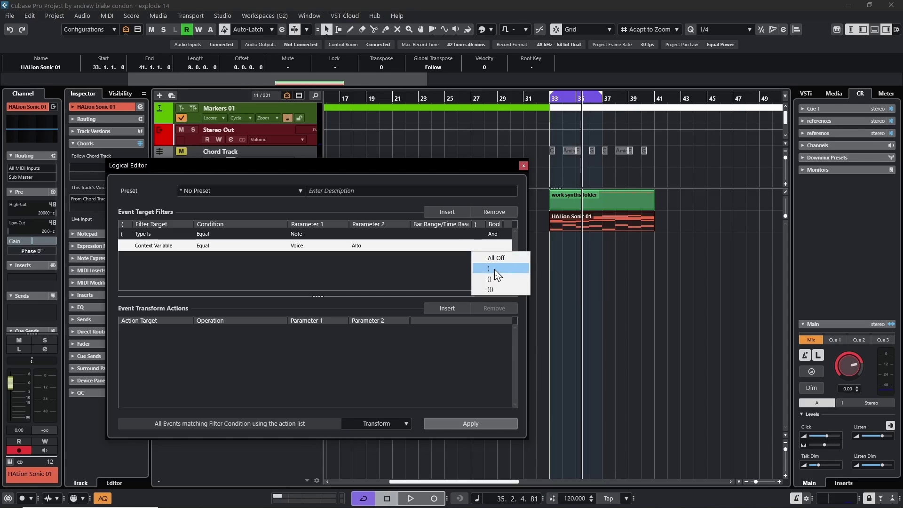
{"action": "left_click", "coordinate": [493, 269]}
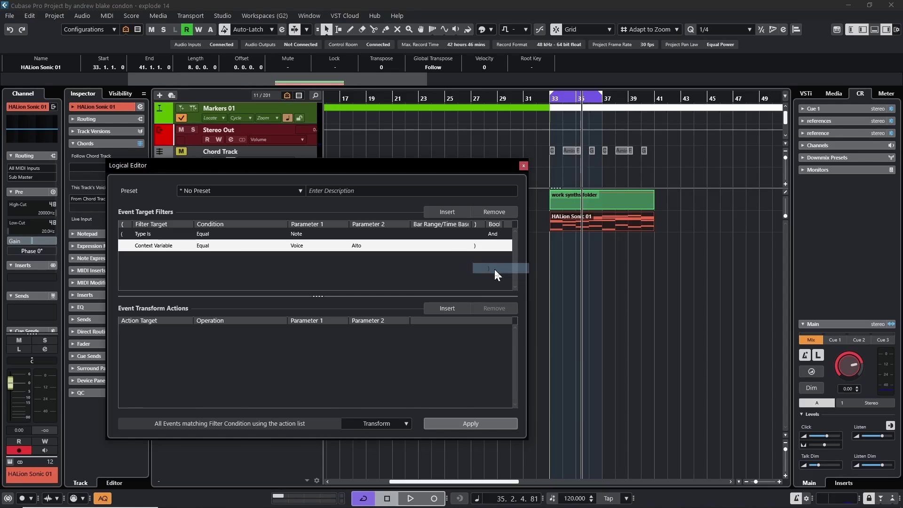
Set the Logical Editor's function to Extract to Track and view the option for saving the setup as a preset.
{"action": "left_click", "coordinate": [378, 424]}
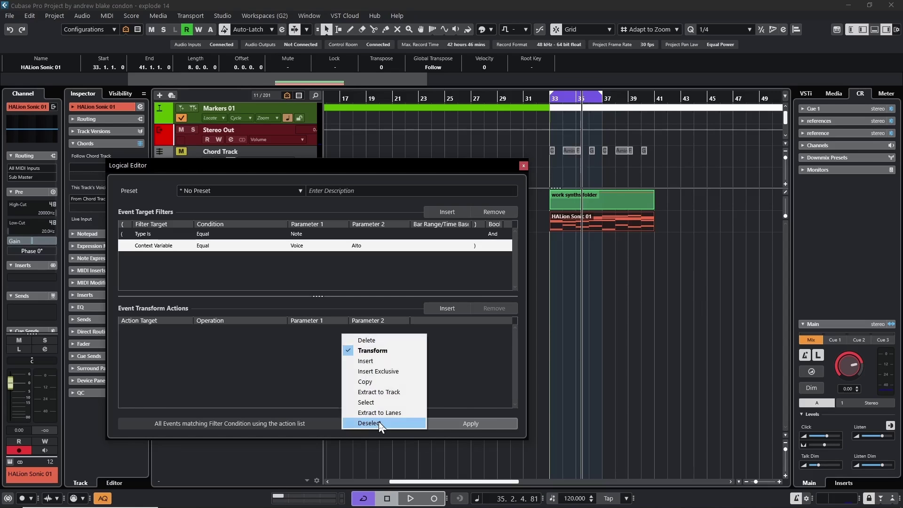
{"action": "left_click", "coordinate": [399, 394]}
{"action": "left_click", "coordinate": [220, 188]}
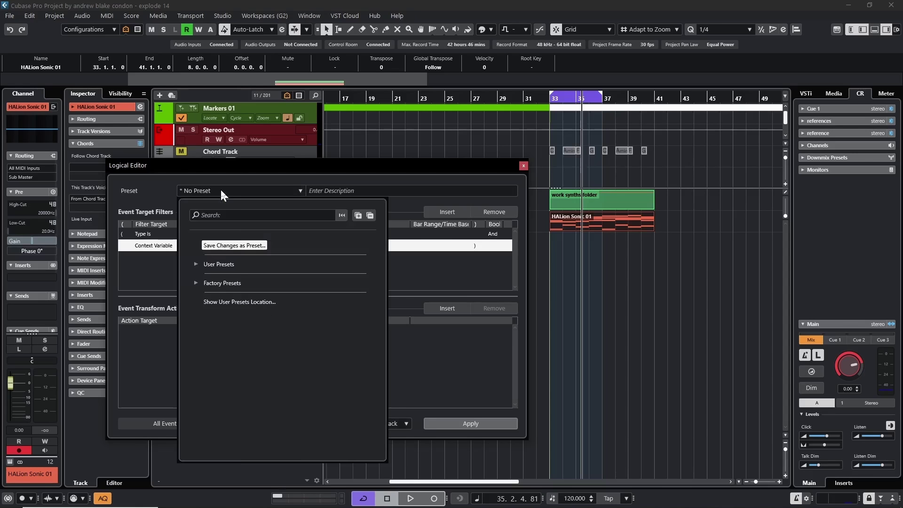
{"action": "left_click", "coordinate": [174, 191]}
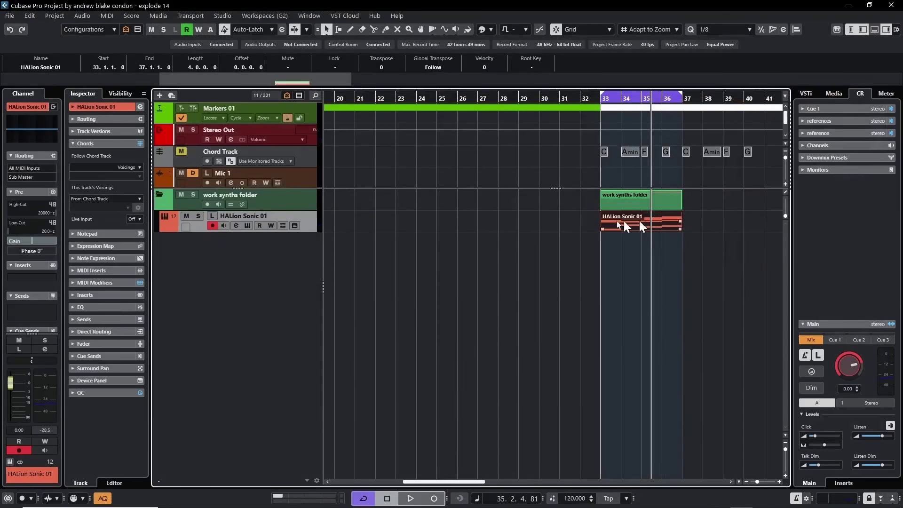
Apply the Extract Alto setup with the Extract to Track function to the HALion Sonic 01 part.
{"action": "left_click", "coordinate": [491, 229]}
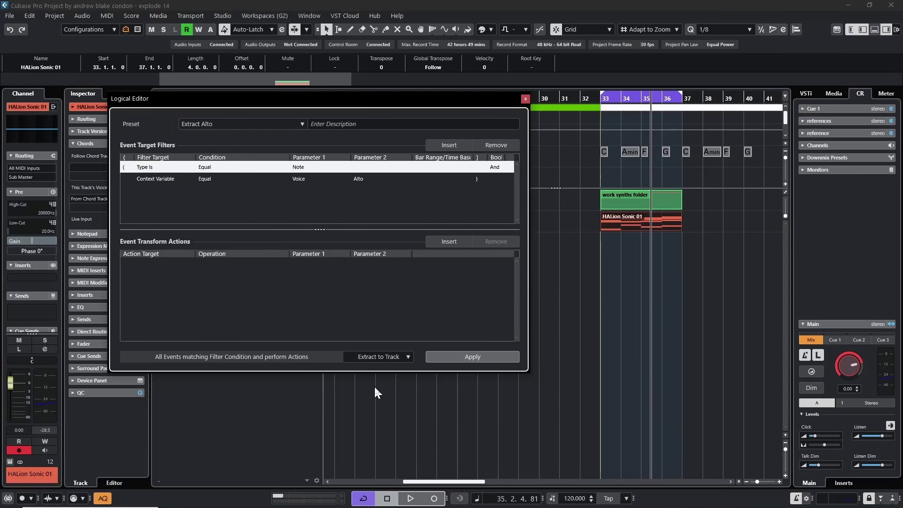
{"action": "left_click", "coordinate": [375, 357]}
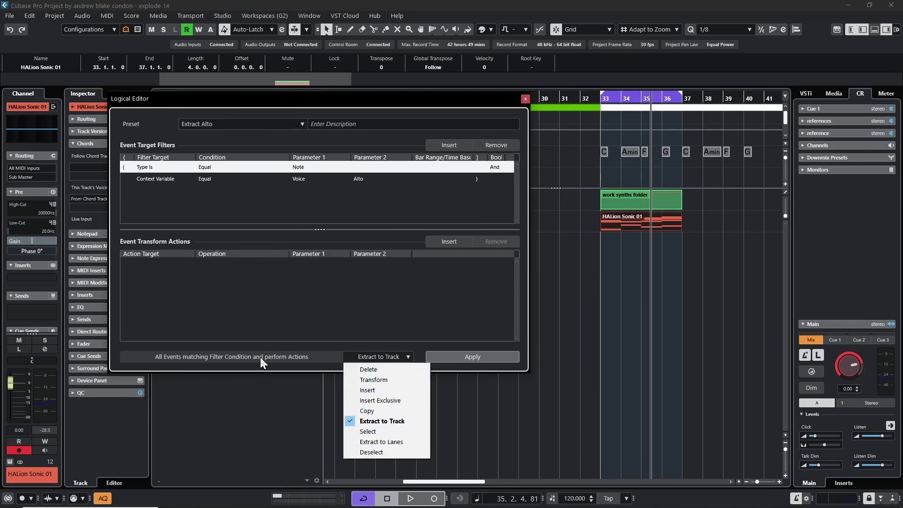
{"action": "left_click", "coordinate": [280, 369]}
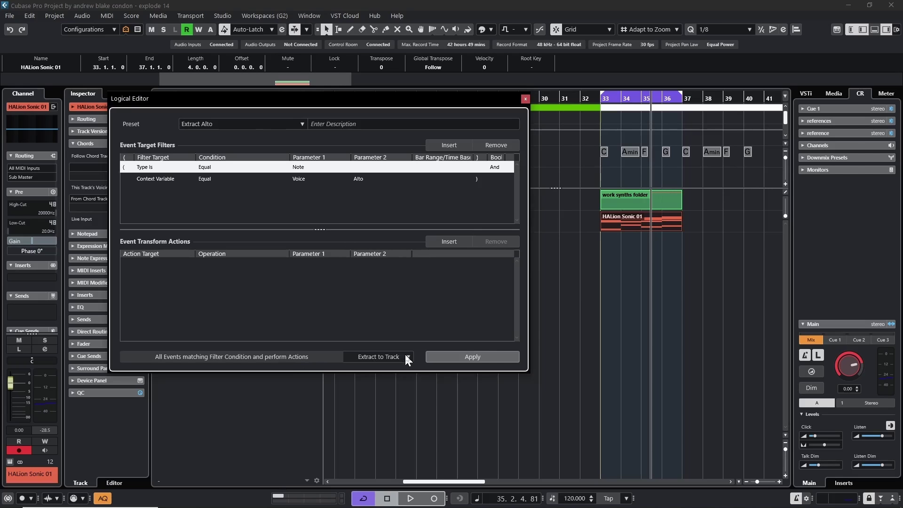
{"action": "left_click", "coordinate": [467, 355]}
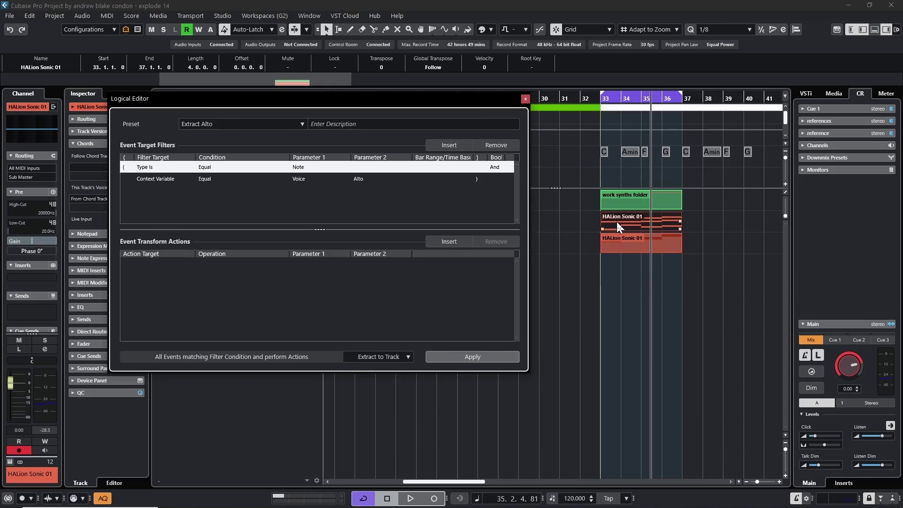
Open the extracted part in the Key Editor and check the voice assigned to each note from bar 33 to 36.
{"action": "left_click", "coordinate": [631, 249]}
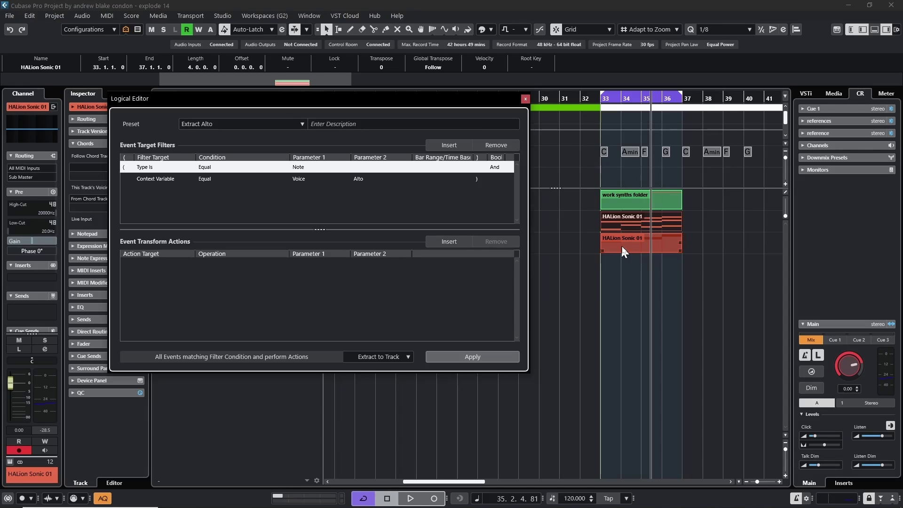
{"action": "double_click", "coordinate": [622, 246]}
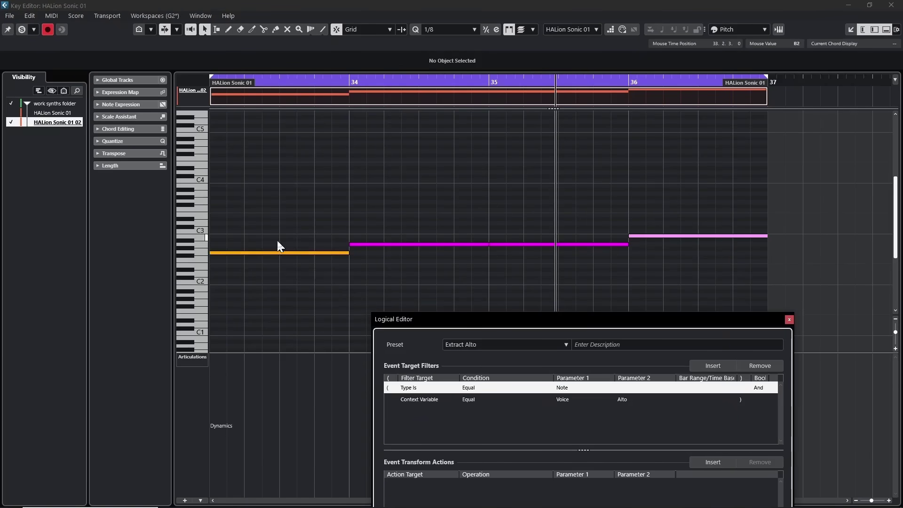
{"action": "left_click", "coordinate": [288, 253]}
{"action": "left_click", "coordinate": [446, 245]}
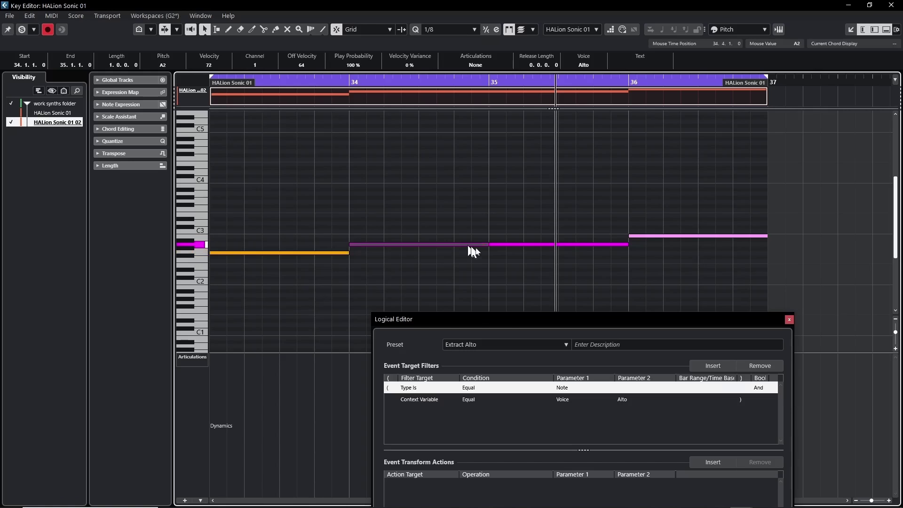
{"action": "left_click", "coordinate": [519, 245]}
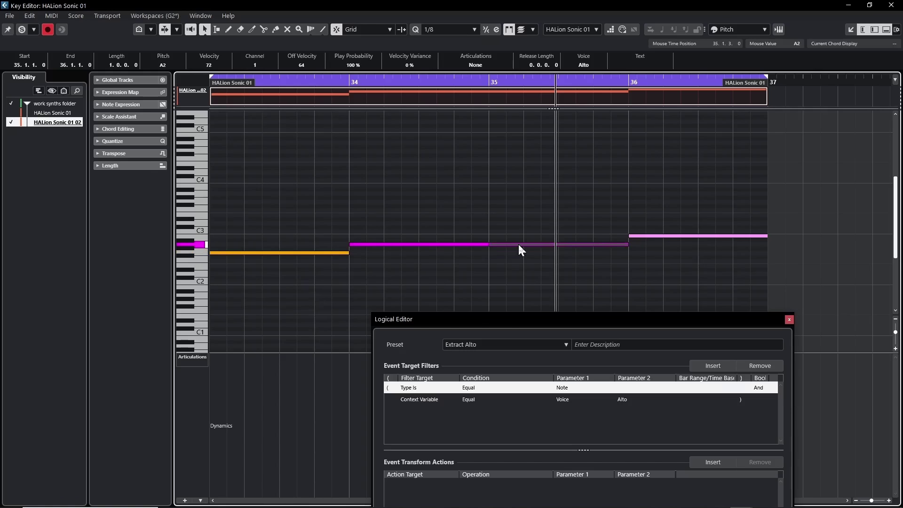
{"action": "left_click", "coordinate": [641, 236]}
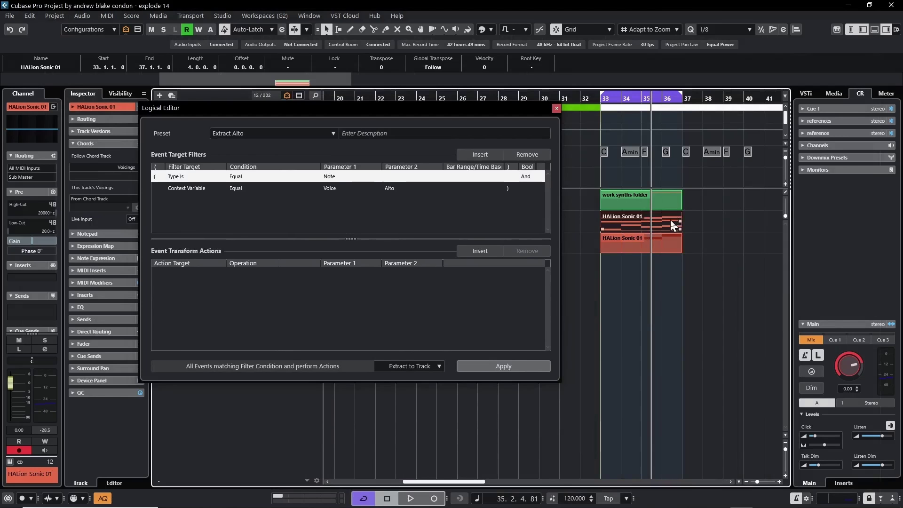
View the available voice choices in the Context Variable filter, keeping Alto selected.
{"action": "left_click", "coordinate": [389, 187]}
{"action": "left_click", "coordinate": [390, 187]}
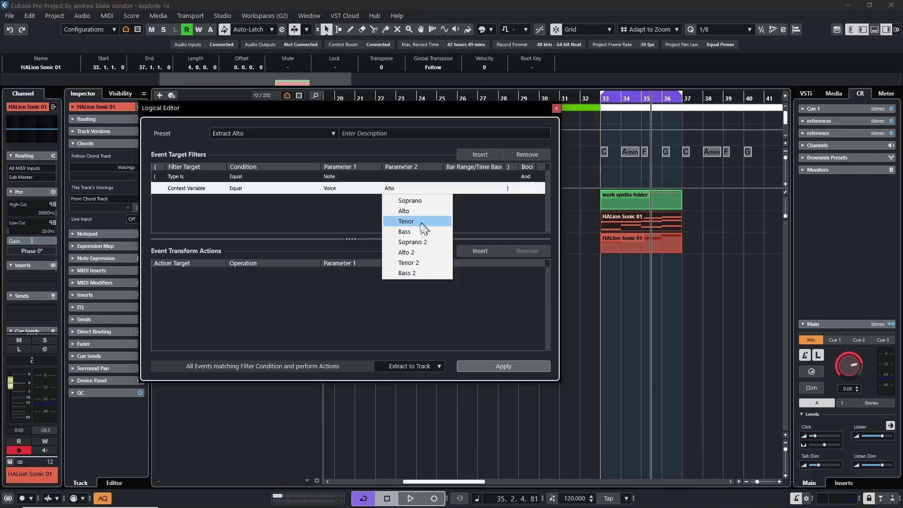
{"action": "left_click", "coordinate": [581, 221]}
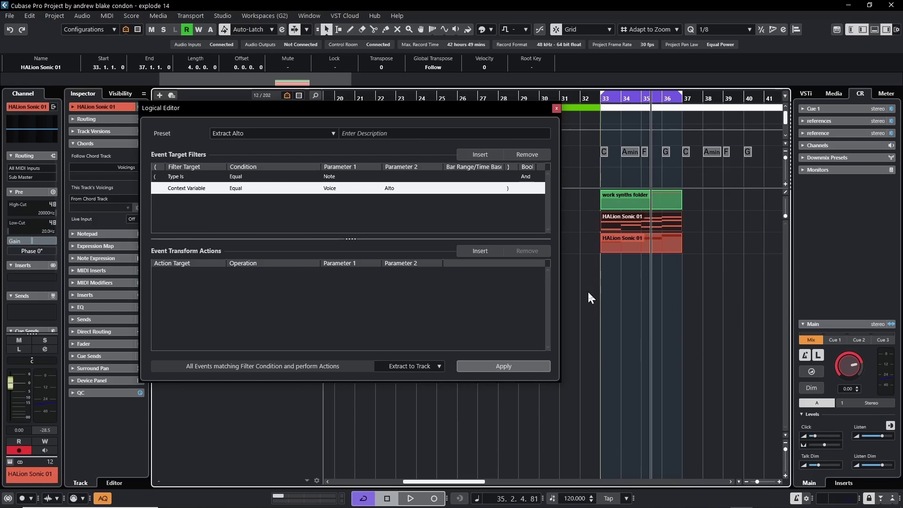
Undo the alto extraction and create a folder named "Explode presets" in the Logical Edit user presets location.
{"action": "key", "text": "ctrl+z"}
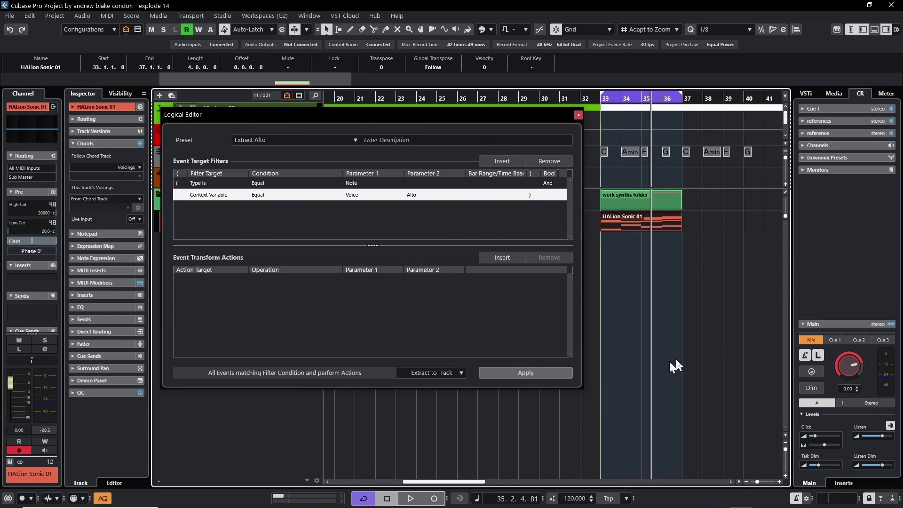
{"action": "left_click", "coordinate": [280, 140]}
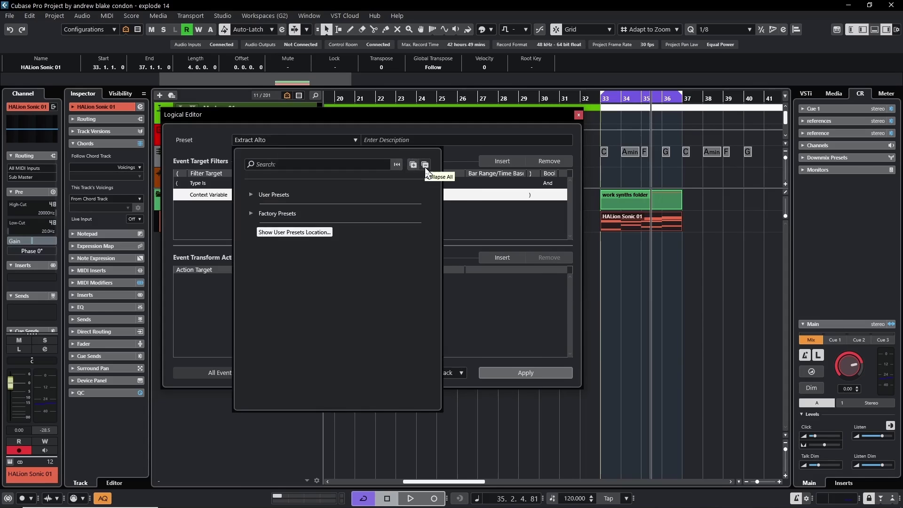
{"action": "left_click", "coordinate": [282, 233]}
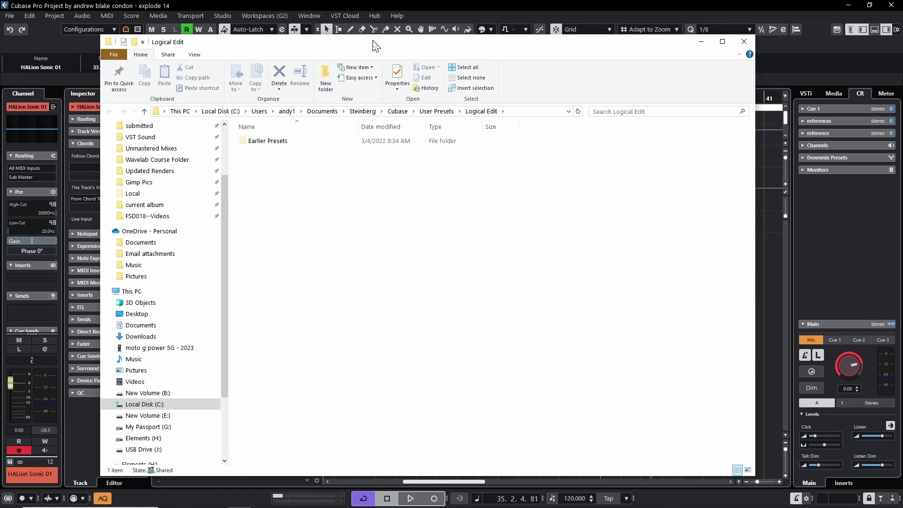
{"action": "key", "text": "ctrl+shift+n"}
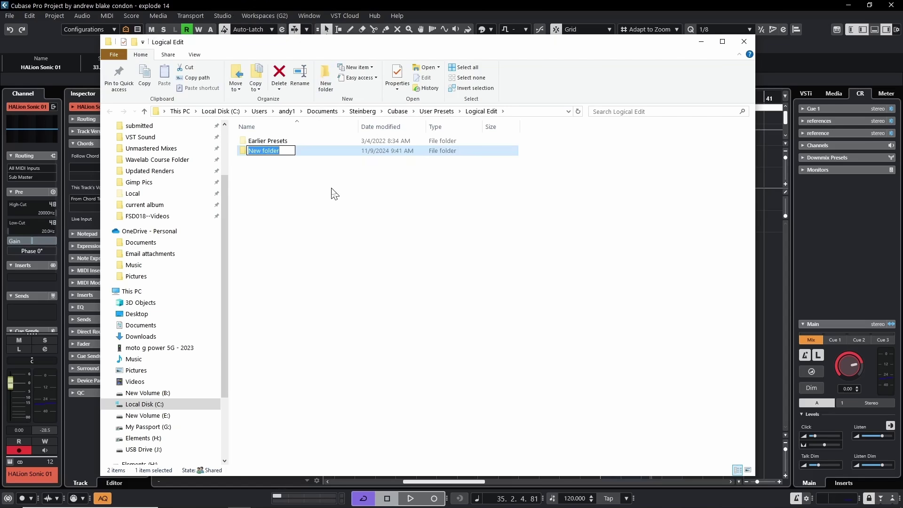
{"action": "type", "text": "Explode presets"}
{"action": "key", "text": "Return"}
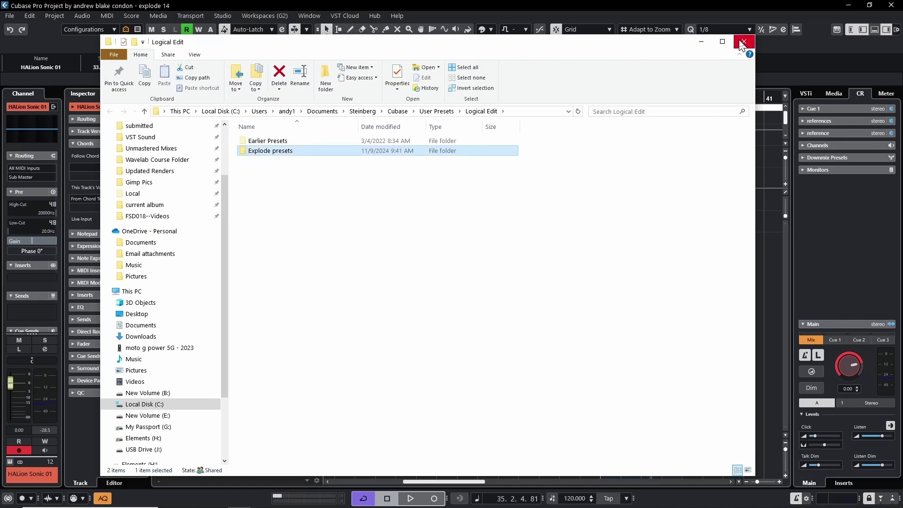
{"action": "left_click", "coordinate": [743, 42]}
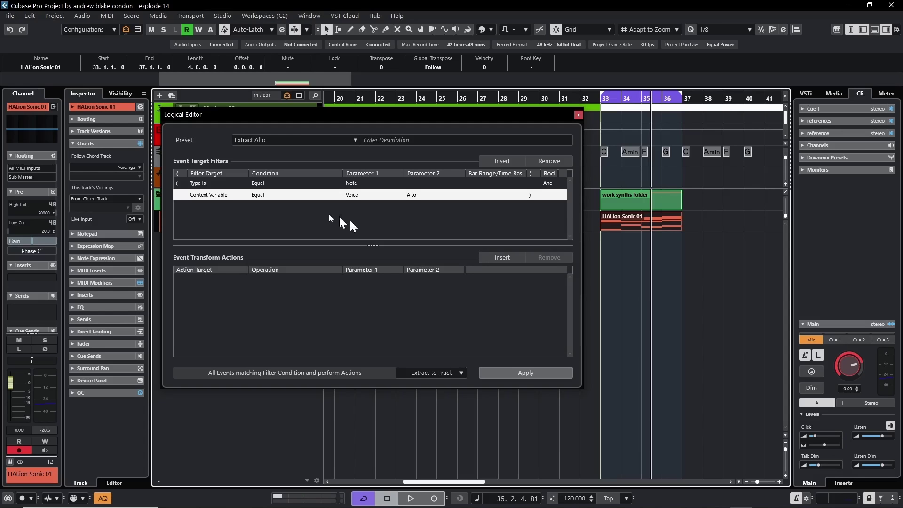
Set the Context Variable filter's voice to Soprano and save the setup as preset "extract soprano" in the Explode presets folder.
{"action": "left_click", "coordinate": [416, 195]}
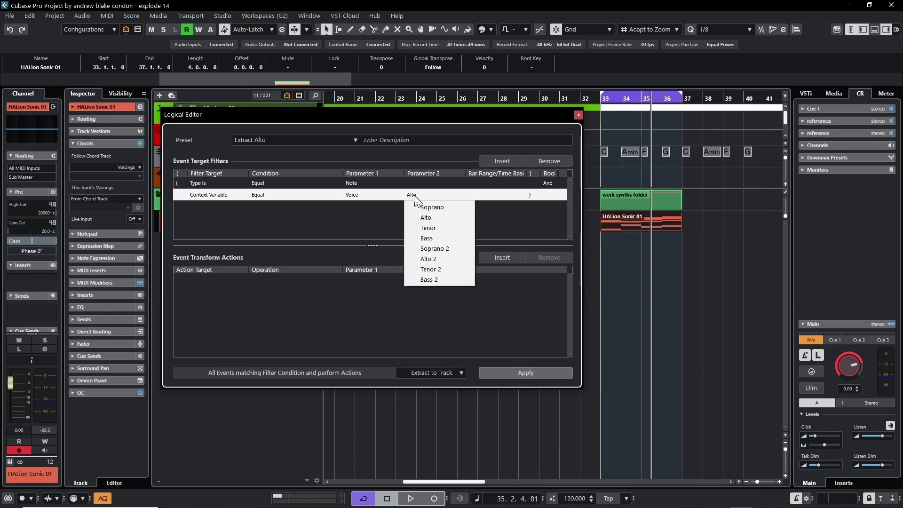
{"action": "left_click", "coordinate": [449, 206]}
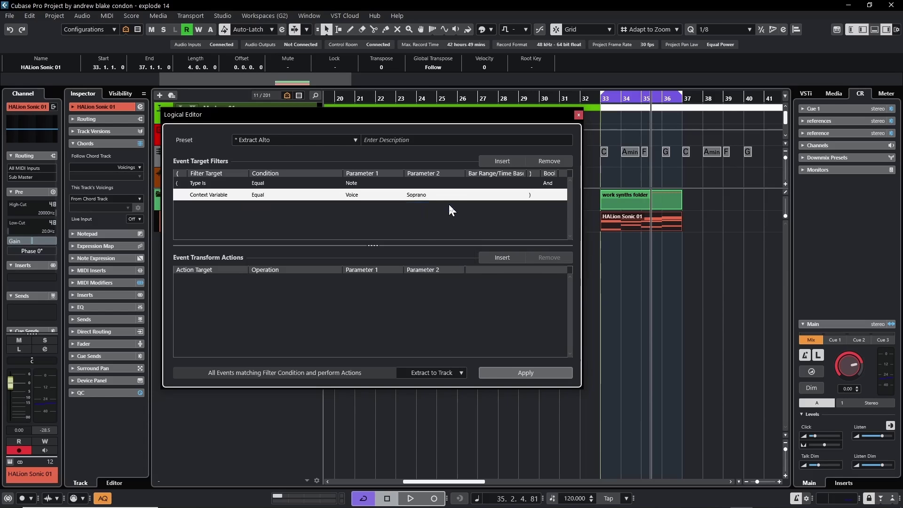
{"action": "left_click", "coordinate": [291, 139]}
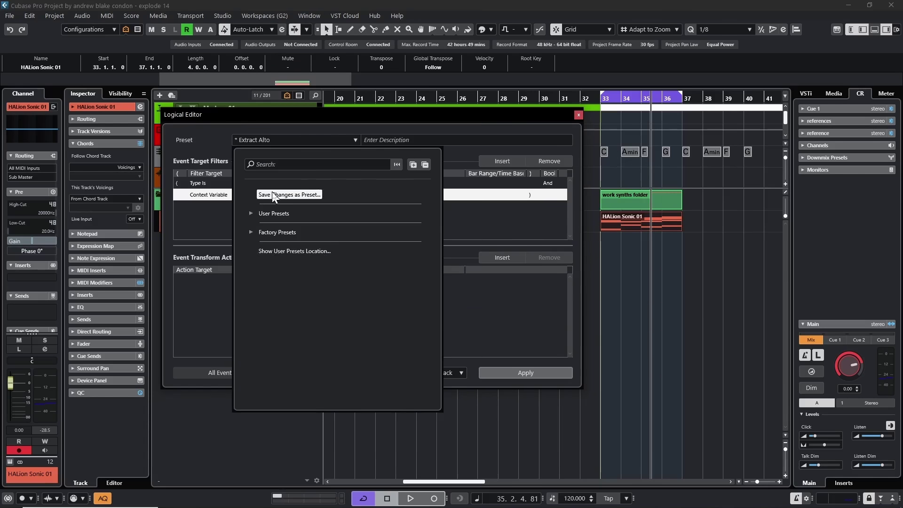
{"action": "left_click", "coordinate": [275, 195]}
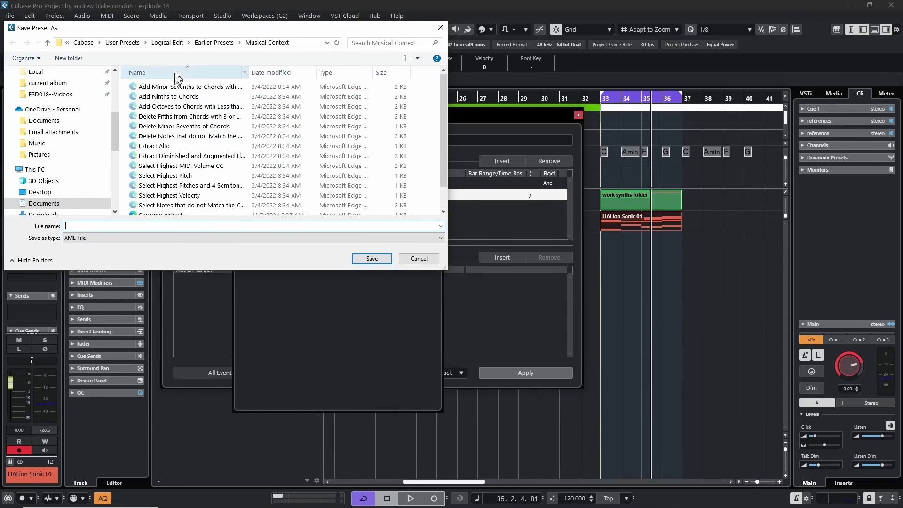
{"action": "left_click", "coordinate": [170, 43]}
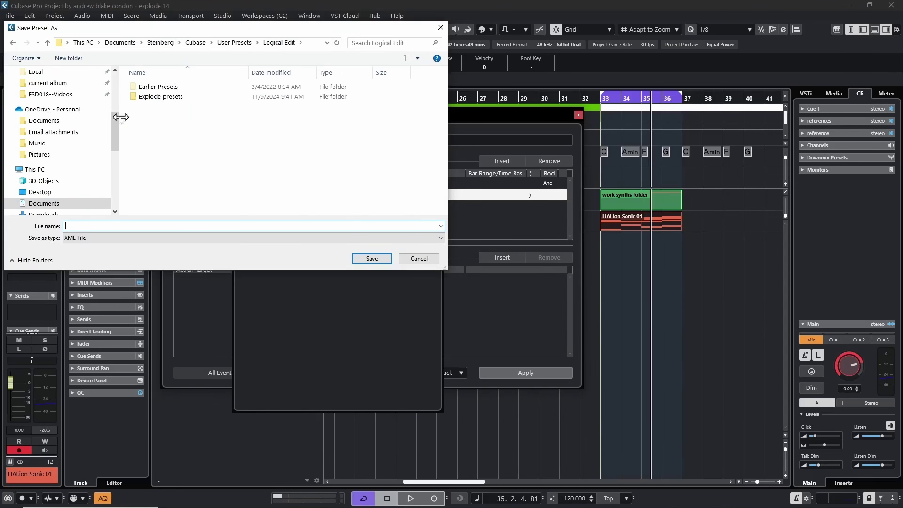
{"action": "double_click", "coordinate": [150, 97]}
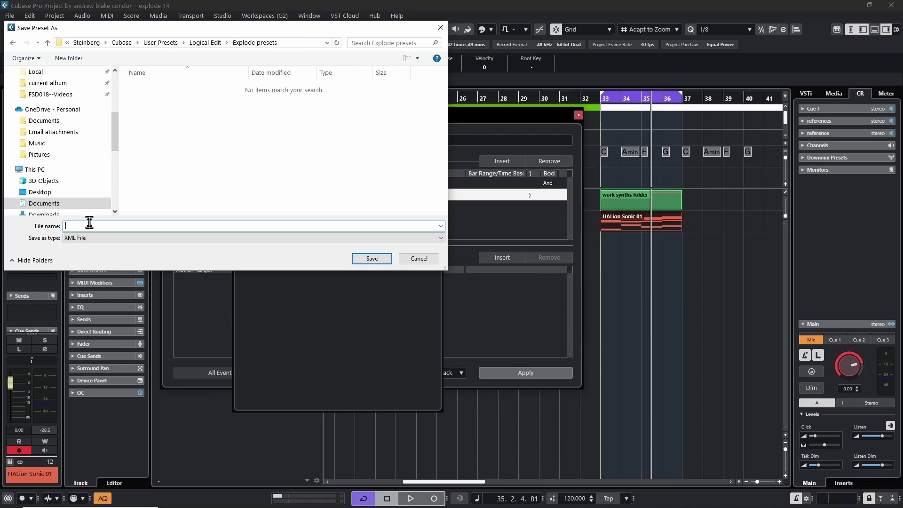
{"action": "type", "text": "extract soprano"}
{"action": "left_click", "coordinate": [362, 258]}
Change the Context Variable filter's voice to Alto and save the setup as preset "extract alto" in the Explode presets folder.
{"action": "left_click", "coordinate": [423, 195]}
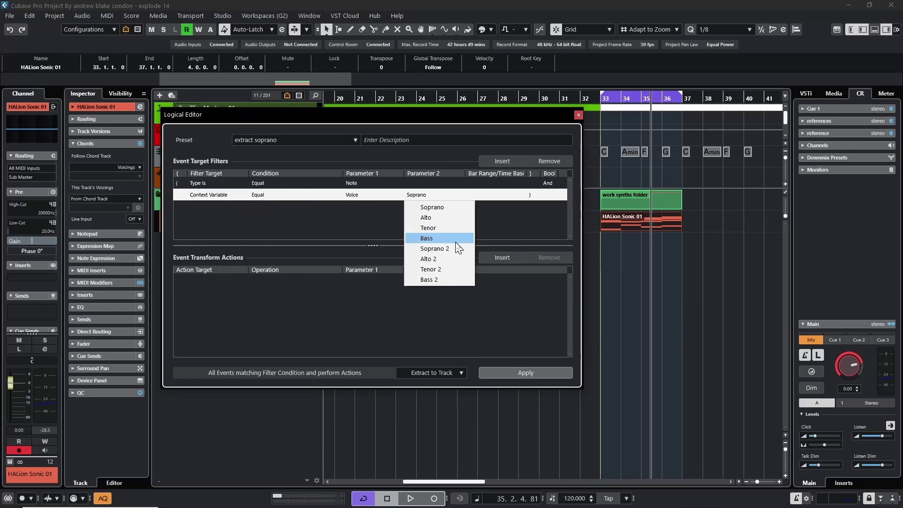
{"action": "left_click", "coordinate": [444, 218]}
{"action": "left_click", "coordinate": [256, 139]}
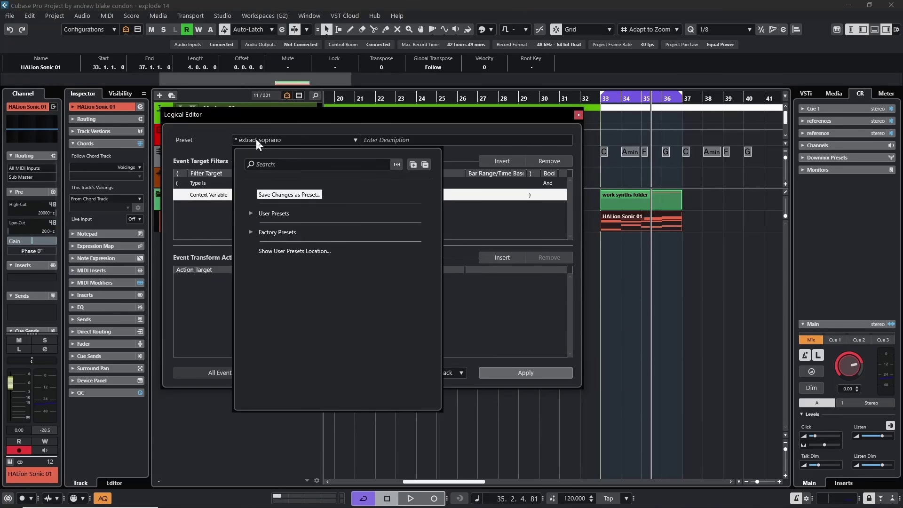
{"action": "left_click", "coordinate": [285, 195]}
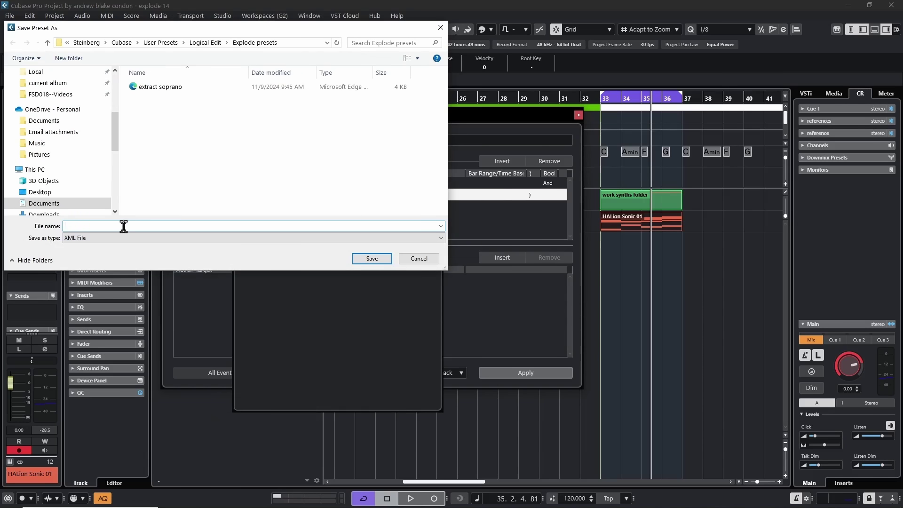
{"action": "type", "text": "ex"}
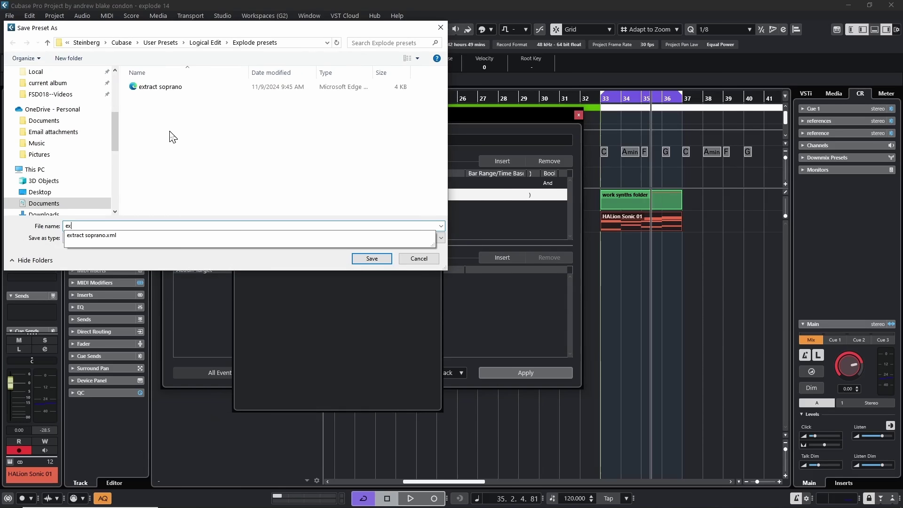
{"action": "type", "text": "tract alto"}
{"action": "key", "text": "Return"}
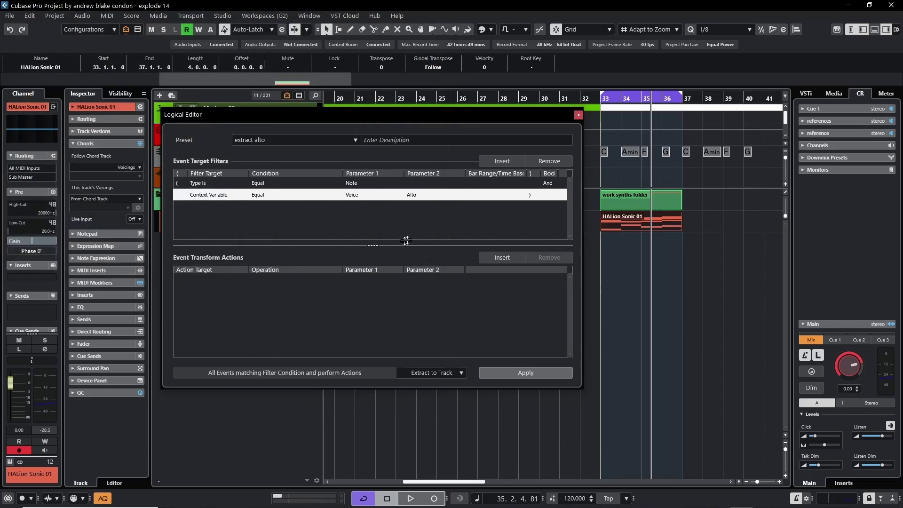
Change the Context Variable filter's voice to Tenor and save the setup as preset "extract tenot" in the Explode presets folder.
{"action": "left_click", "coordinate": [413, 198]}
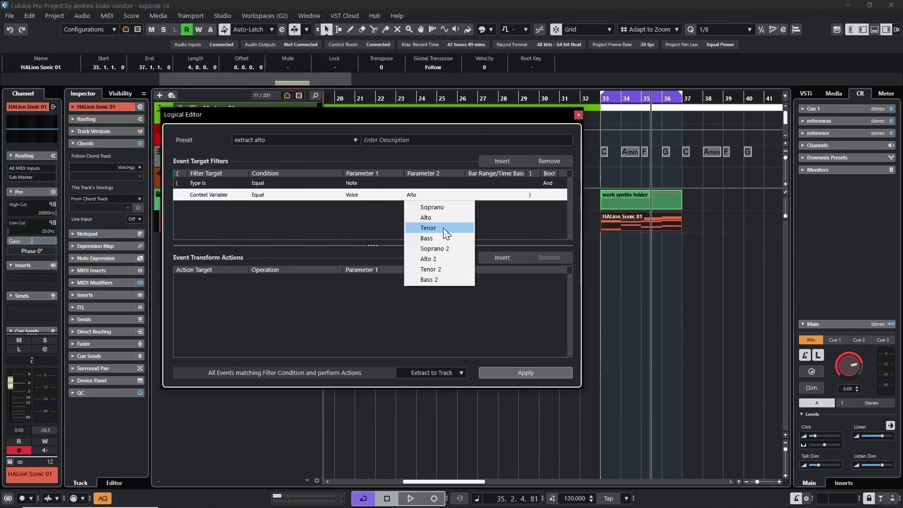
{"action": "left_click", "coordinate": [426, 229]}
{"action": "left_click", "coordinate": [264, 140]}
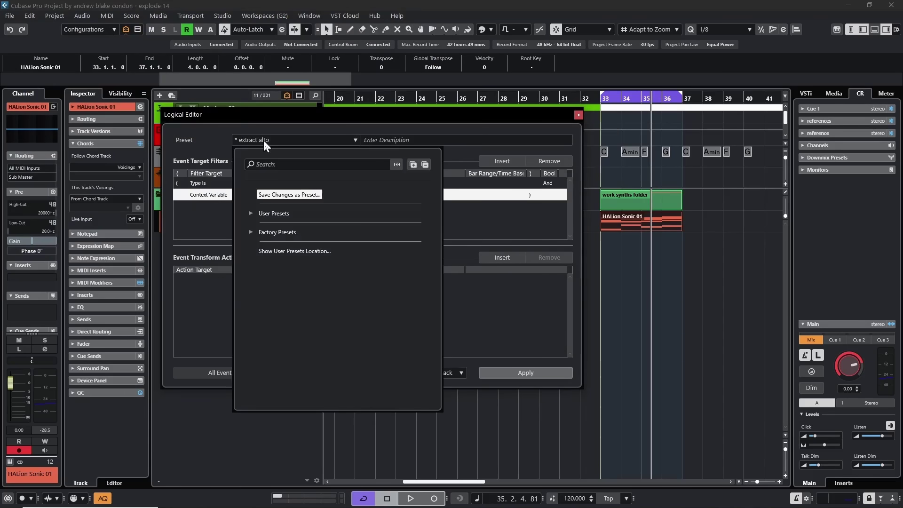
{"action": "left_click", "coordinate": [286, 194]}
{"action": "type", "text": "extract sop"}
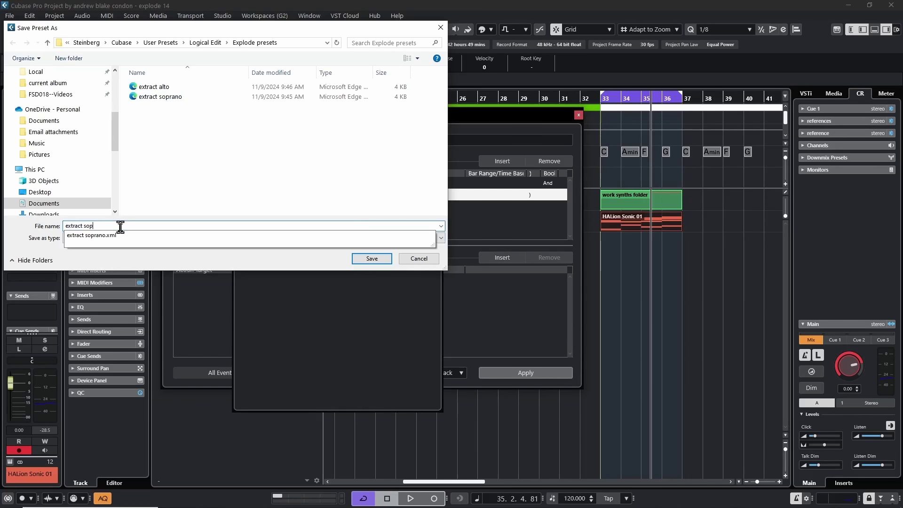
{"action": "key", "text": "Return"}
Change the Context Variable filter's voice to Bass and save the setup as preset "extract bass".
{"action": "left_click", "coordinate": [419, 194]}
{"action": "left_click", "coordinate": [413, 203]}
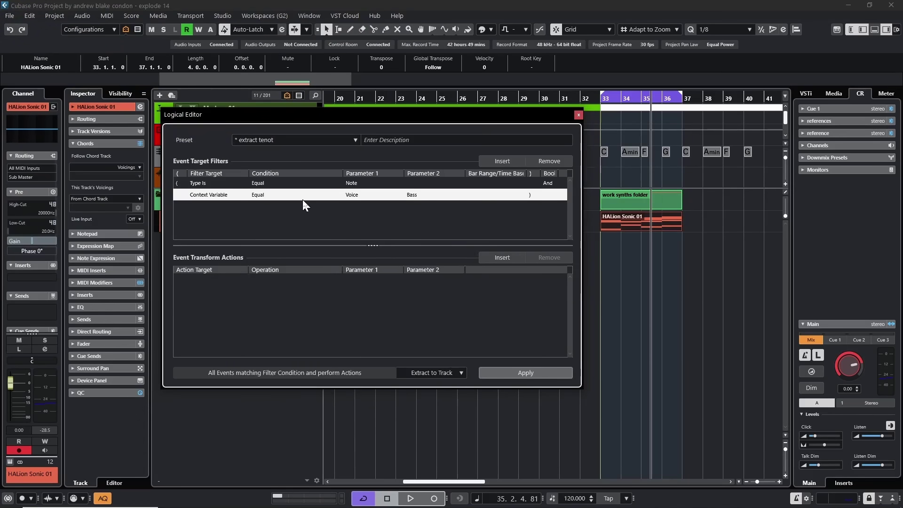
{"action": "left_click", "coordinate": [271, 140]}
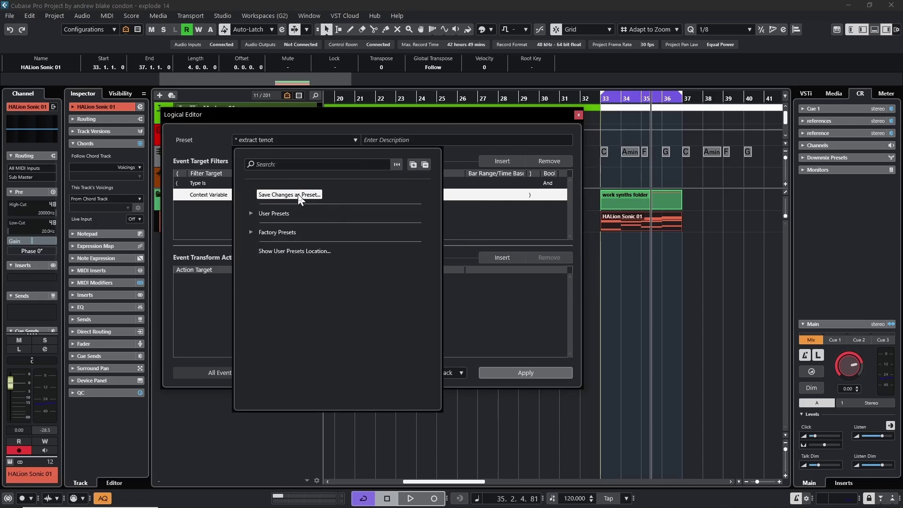
{"action": "left_click", "coordinate": [298, 194]}
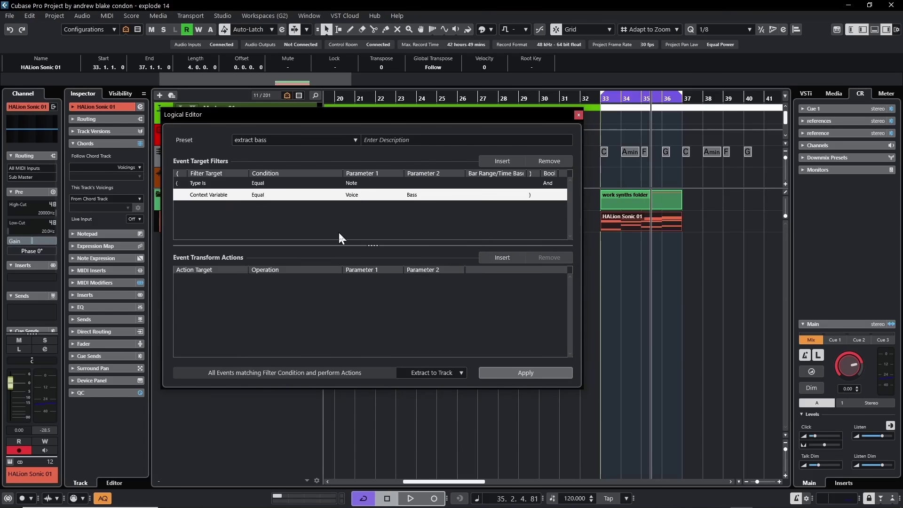
Close the Logical Editor and create a new macro named "Explode the Chords" in the Key Commands window.
{"action": "left_click", "coordinate": [579, 115]}
{"action": "left_click", "coordinate": [29, 16]}
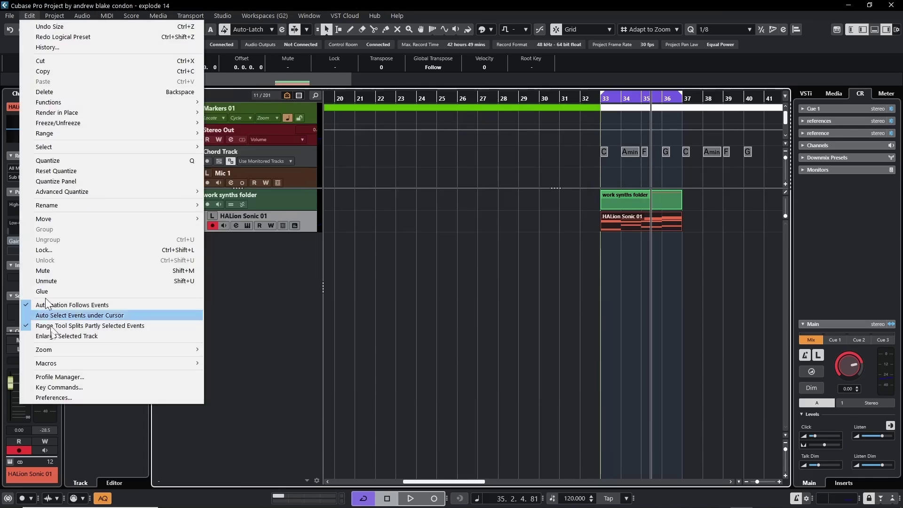
{"action": "left_click", "coordinate": [57, 388]}
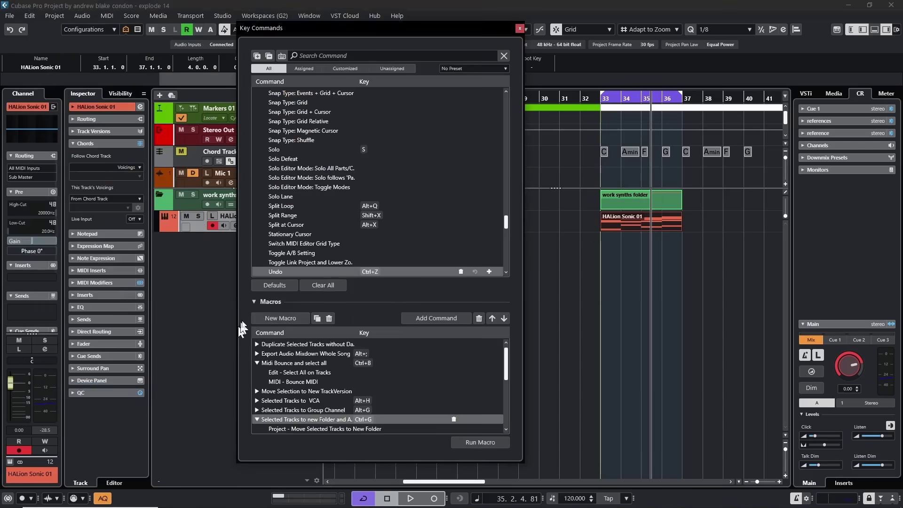
{"action": "left_click", "coordinate": [281, 318]}
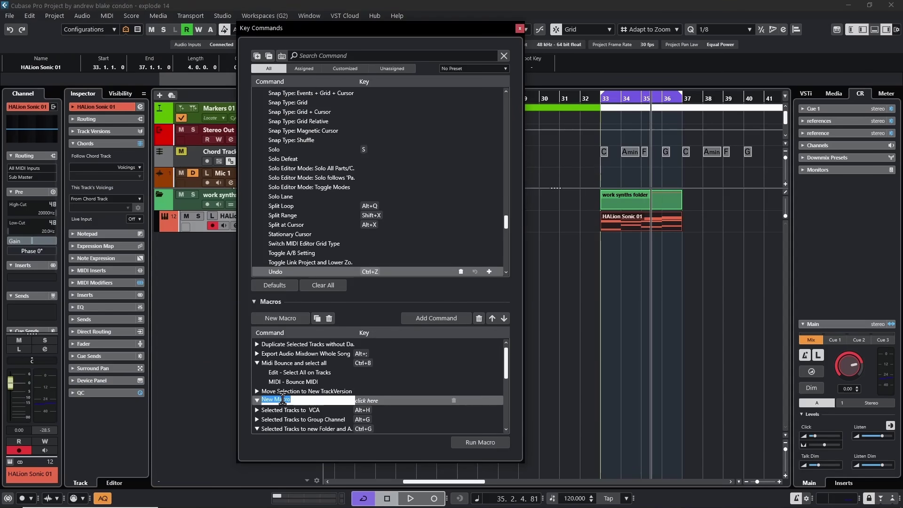
{"action": "type", "text": "Explode the Chords"}
{"action": "key", "text": "Return"}
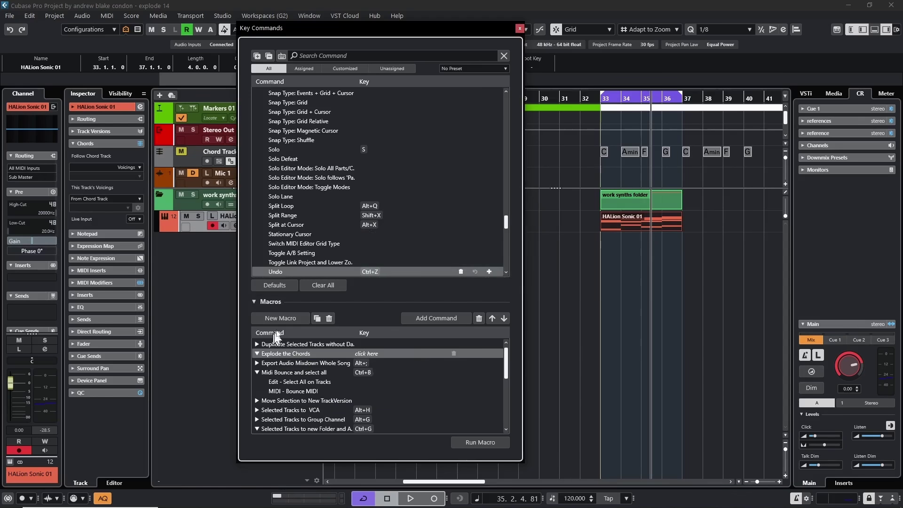
Assign F11 as the key command for the Explode the Chords macro, overriding its VST Instruments assignment.
{"action": "left_click", "coordinate": [367, 353]}
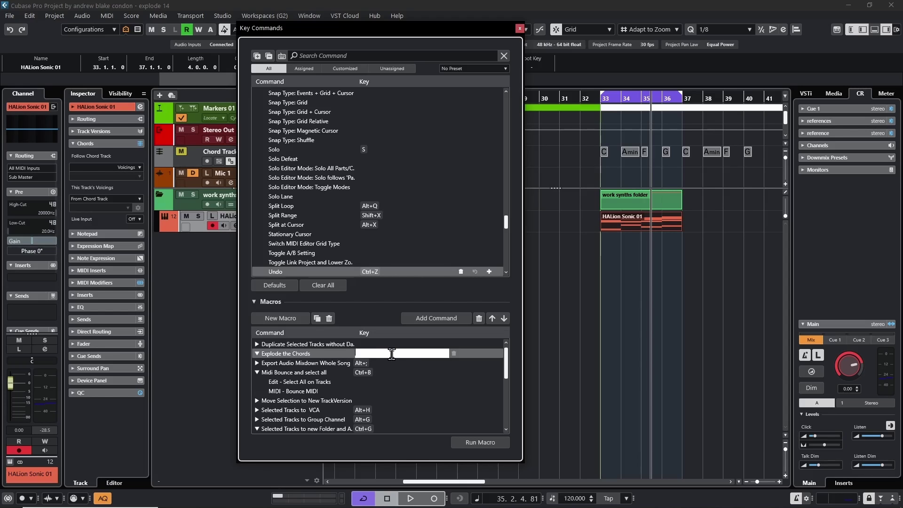
{"action": "key", "text": "F11"}
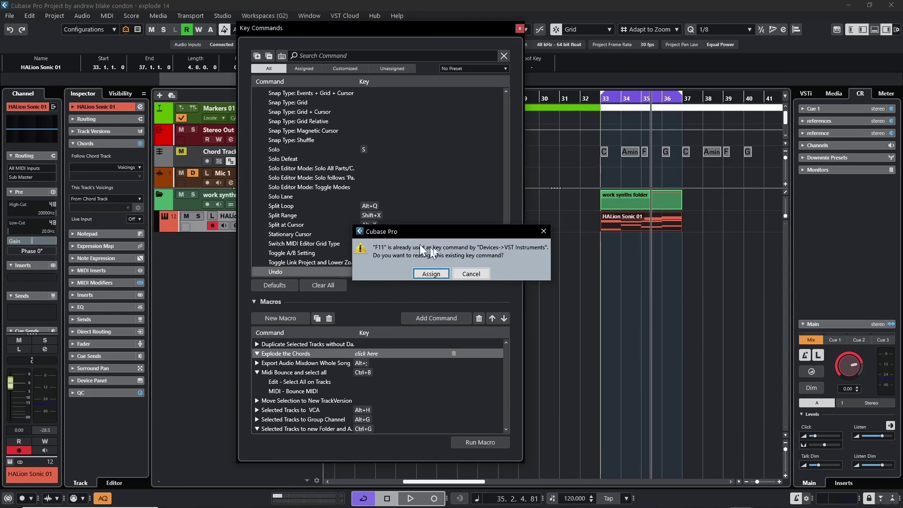
{"action": "left_click", "coordinate": [435, 274]}
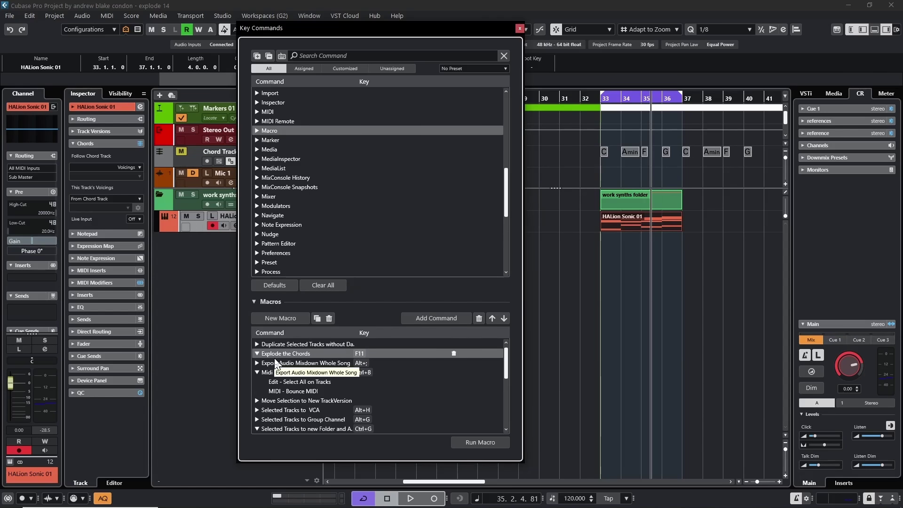
Add the extract soprano command from the Process Logical Preset category to the Explode the Chords macro.
{"action": "scroll", "coordinate": [342, 197], "scroll_direction": "up", "scroll_amount": 7}
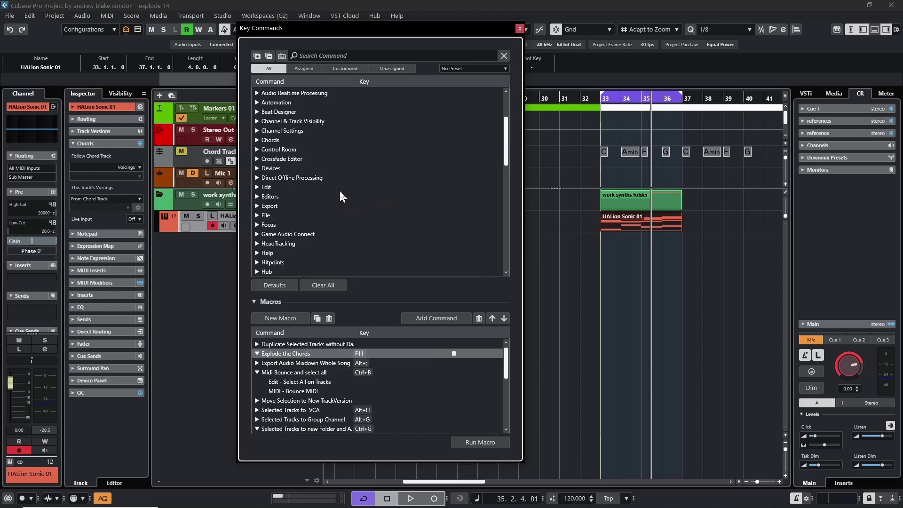
{"action": "scroll", "coordinate": [313, 126], "scroll_direction": "down", "scroll_amount": 11}
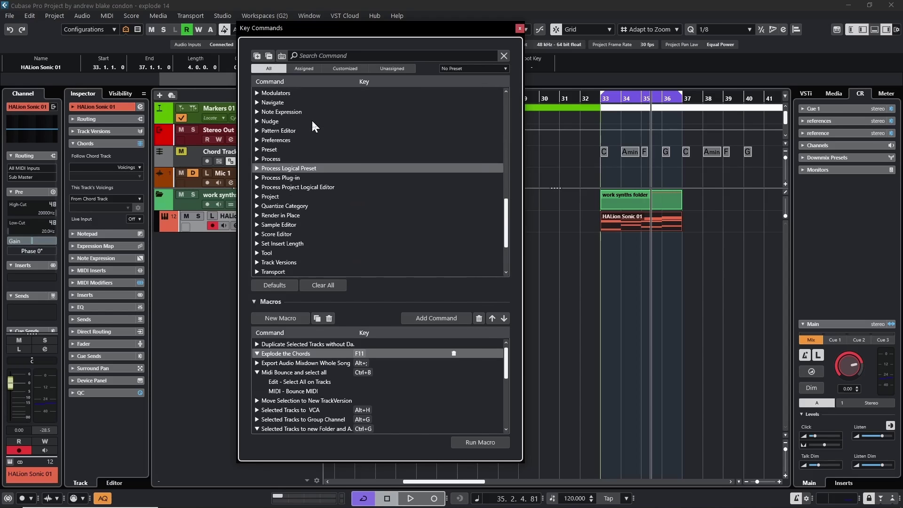
{"action": "left_click", "coordinate": [258, 171]}
{"action": "scroll", "coordinate": [306, 94], "scroll_direction": "down", "scroll_amount": 5}
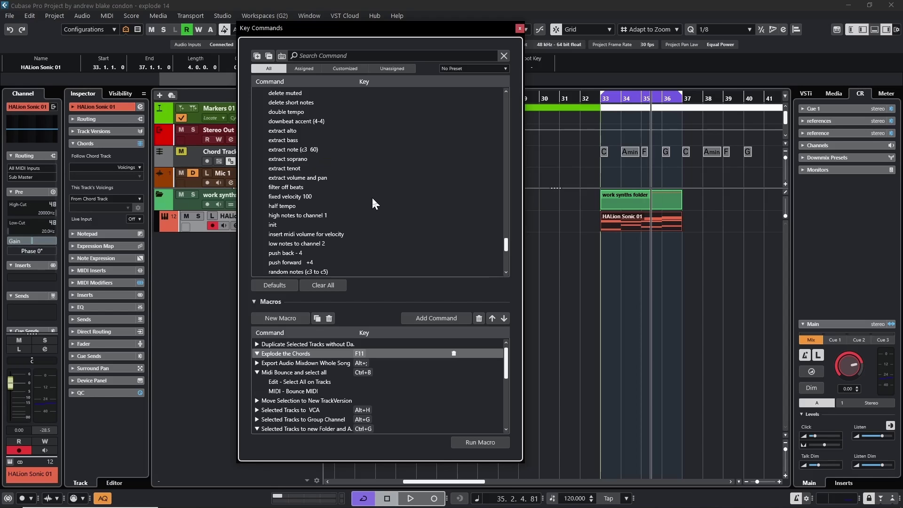
{"action": "left_click", "coordinate": [289, 160]}
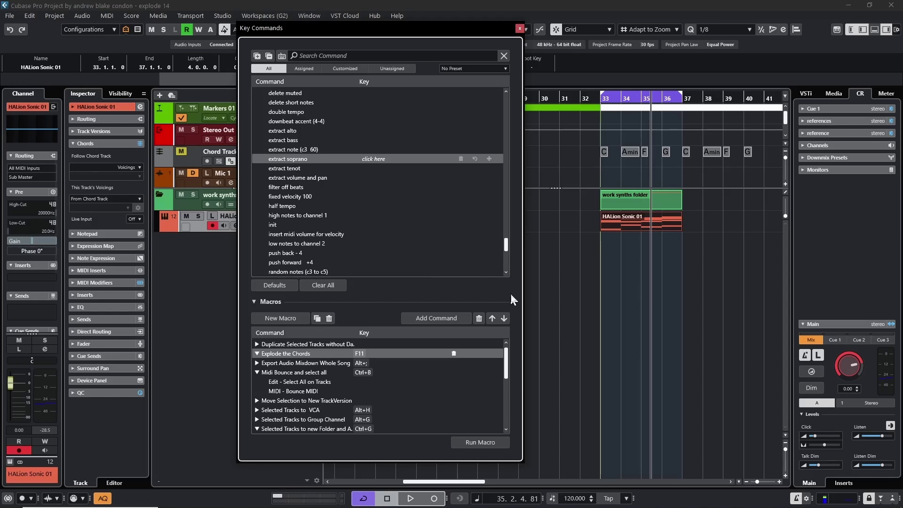
{"action": "left_click", "coordinate": [436, 319]}
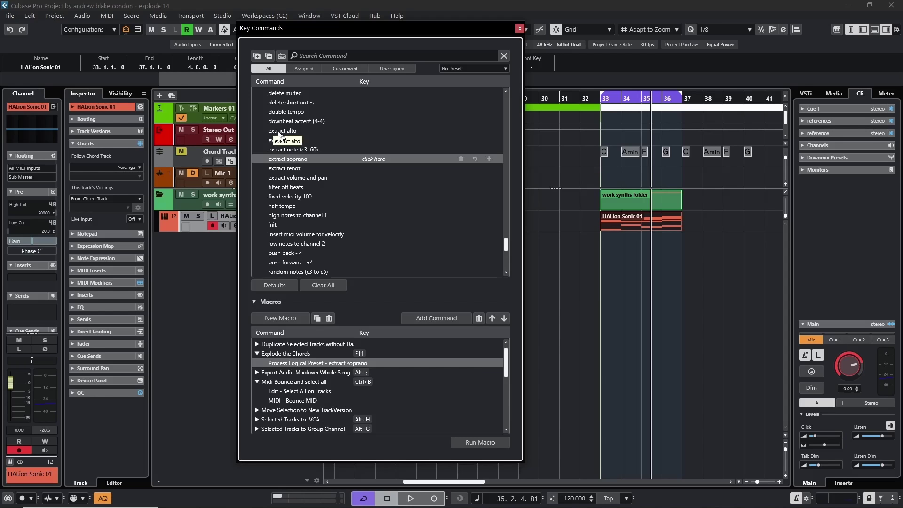
Add the extract alto, extract tenot and extract bass commands to the Explode the Chords macro and close the Key Commands window.
{"action": "left_click", "coordinate": [279, 133]}
{"action": "left_click", "coordinate": [445, 320]}
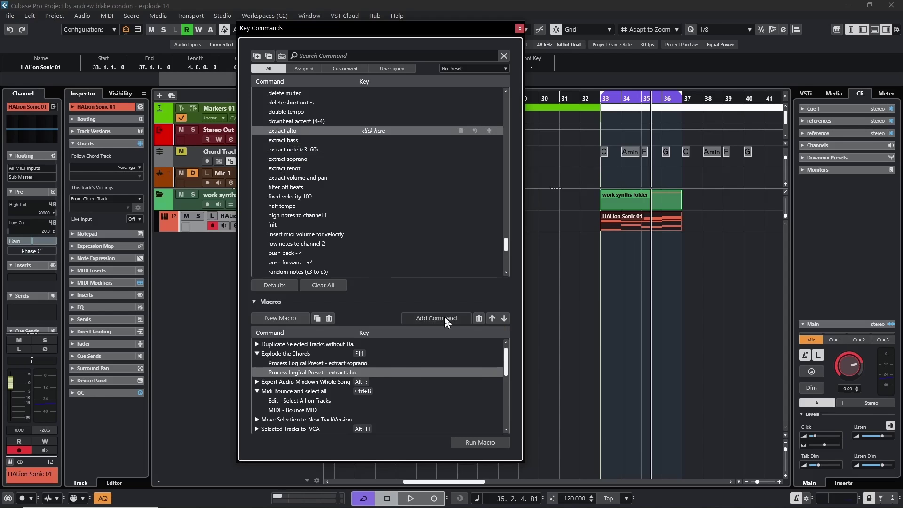
{"action": "left_click", "coordinate": [283, 168]}
{"action": "left_click", "coordinate": [430, 318]}
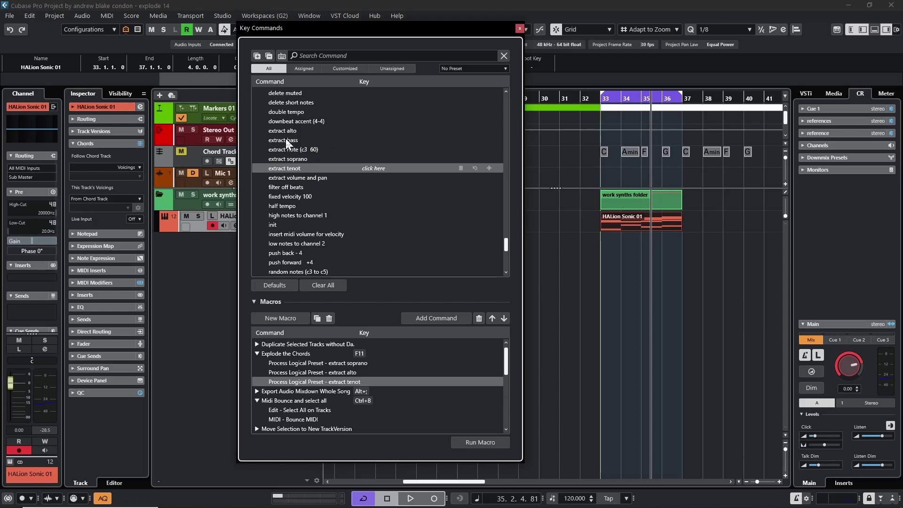
{"action": "left_click", "coordinate": [286, 138]}
{"action": "left_click", "coordinate": [445, 318]}
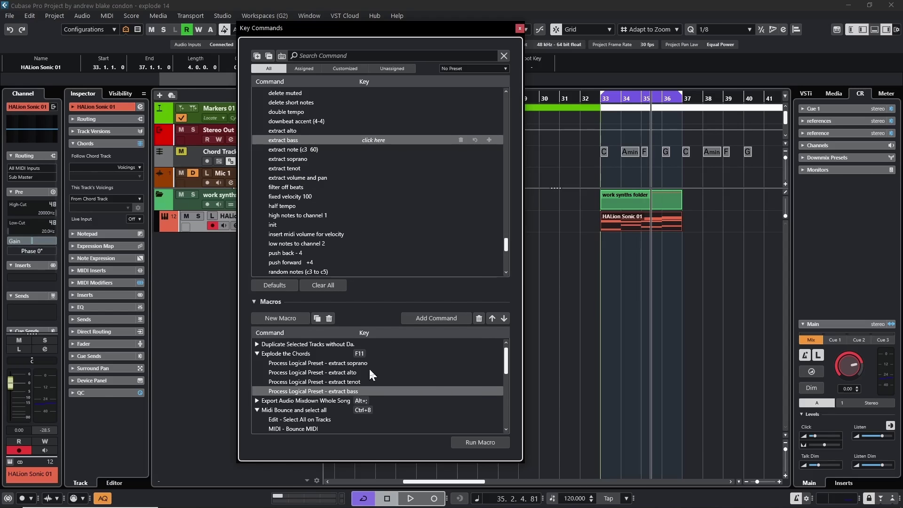
{"action": "left_click", "coordinate": [520, 29]}
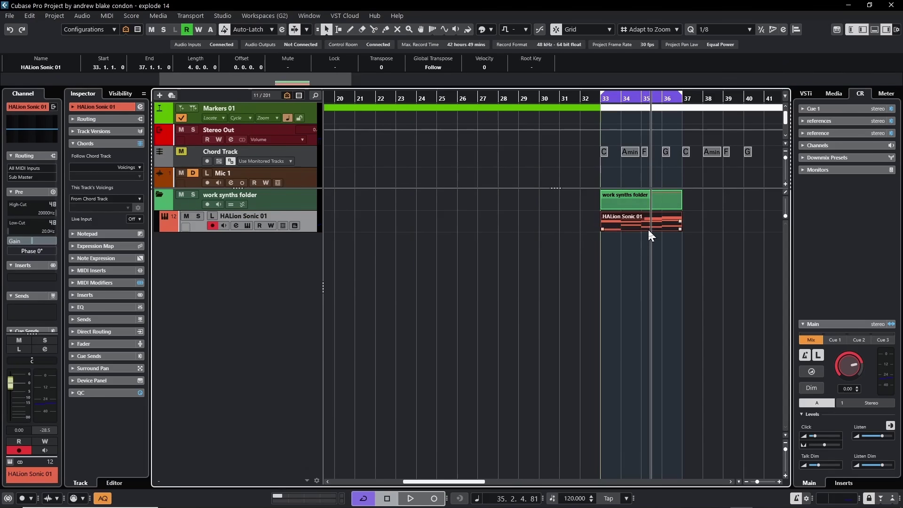
Close the project, reopen the recent project explode 14, and select the HALion Sonic 01 MIDI part.
{"action": "key", "text": "ctrl+shift+d"}
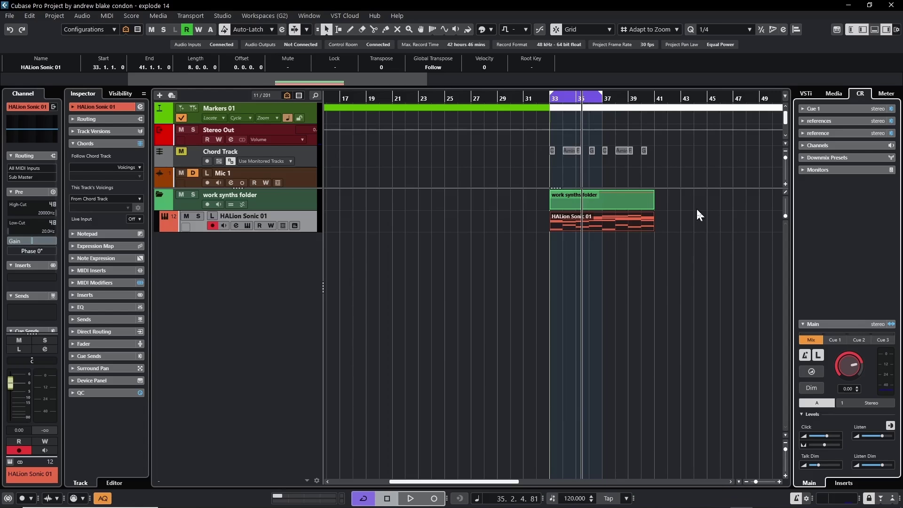
{"action": "left_click", "coordinate": [890, 6]}
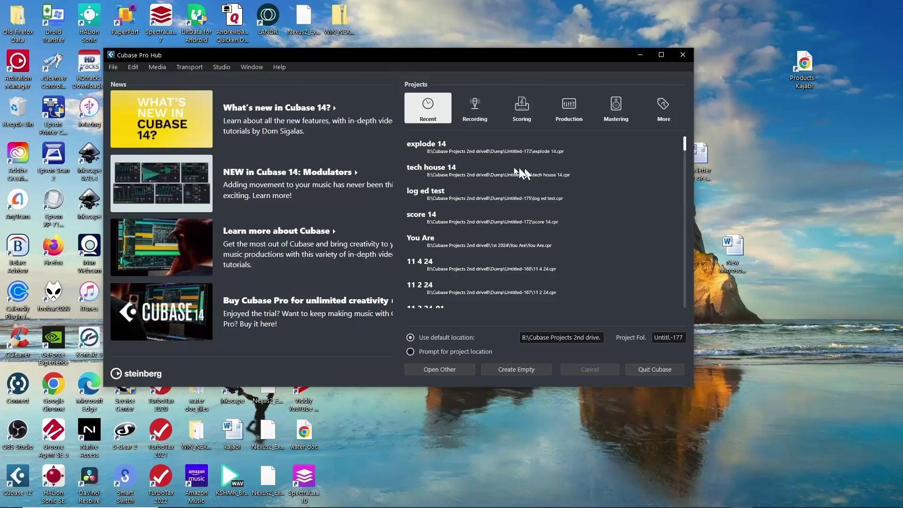
{"action": "double_click", "coordinate": [434, 144]}
{"action": "left_click", "coordinate": [720, 224]}
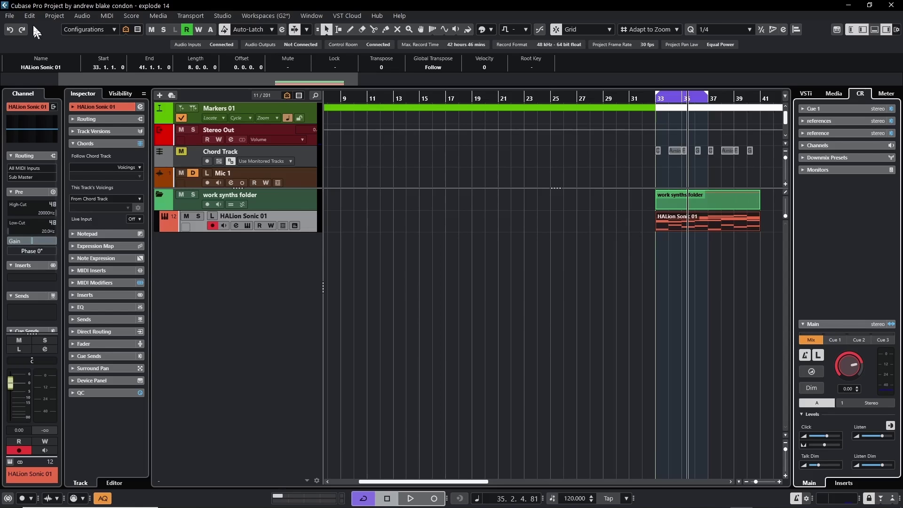
With the Logical Editor open, run the Explode the Chords macro on the HALion Sonic 01 part and close the editor.
{"action": "left_click", "coordinate": [106, 15]}
{"action": "mouse_move", "coordinate": [148, 189]}
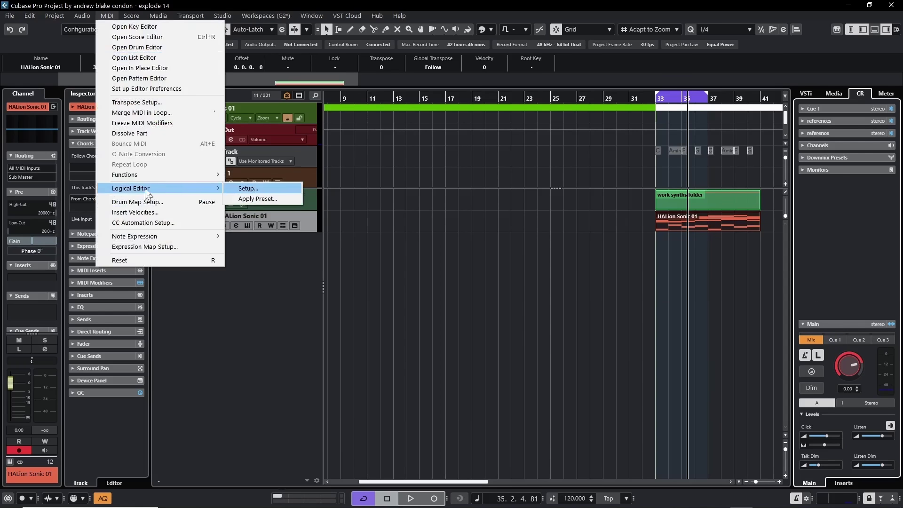
{"action": "left_click", "coordinate": [250, 189]}
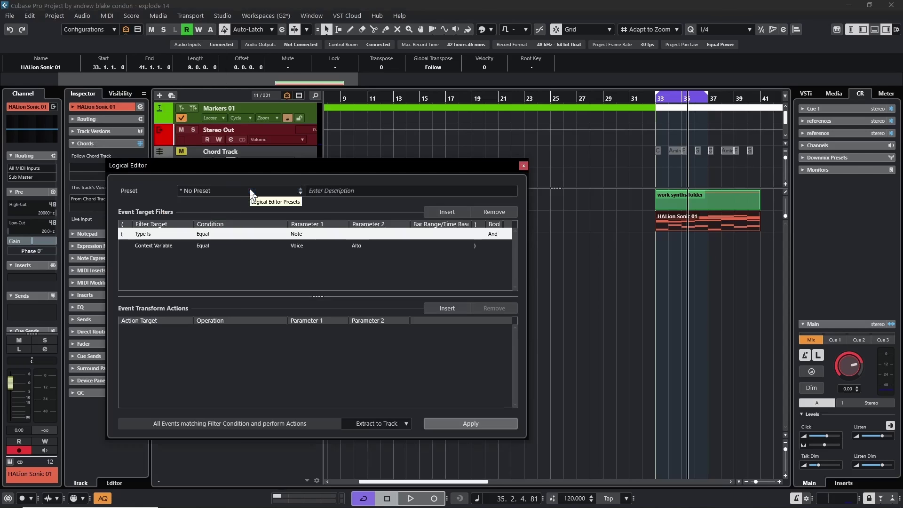
{"action": "left_click_drag", "start_coordinate": [324, 162], "coordinate": [312, 124]}
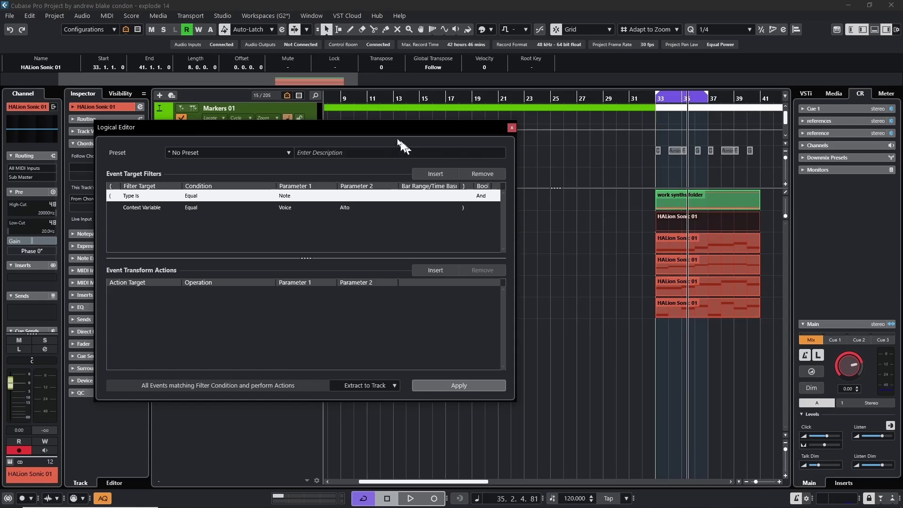
{"action": "left_click_drag", "start_coordinate": [382, 129], "coordinate": [425, 189]}
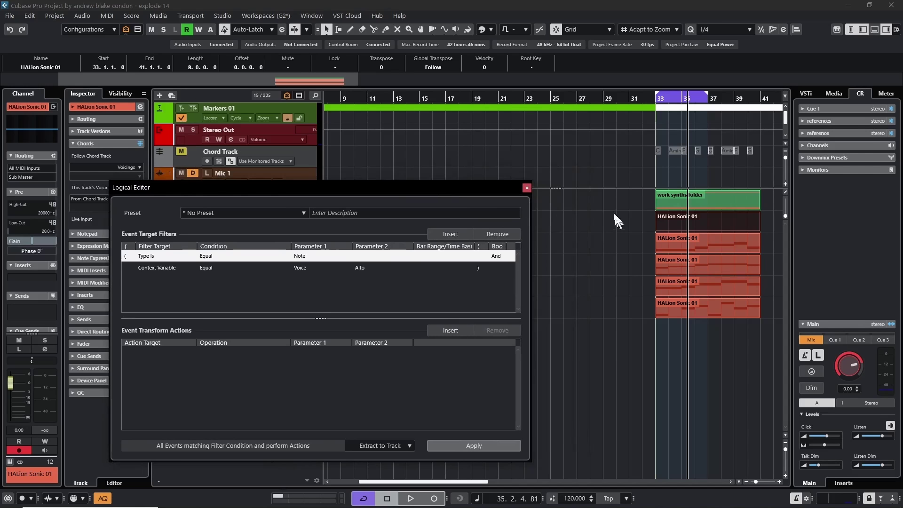
{"action": "left_click", "coordinate": [526, 188]}
Add the MIDI Open Logical Editor command to the Explode the Chords macro and make it the macro's first command.
{"action": "left_click", "coordinate": [31, 17]}
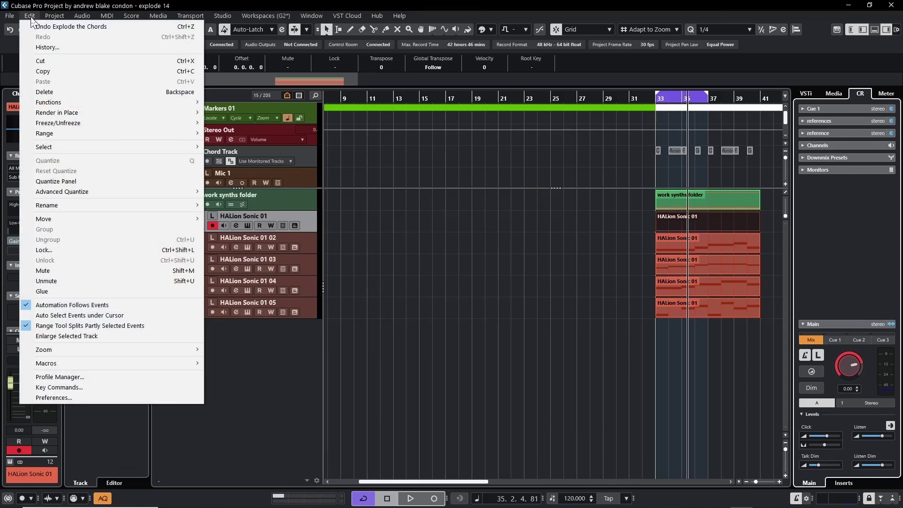
{"action": "left_click", "coordinate": [65, 387]}
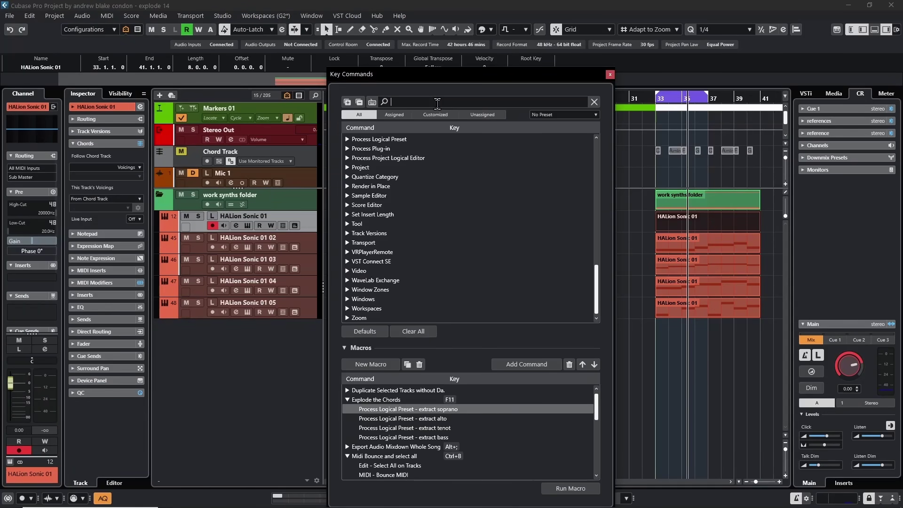
{"action": "type", "text": "open logi"}
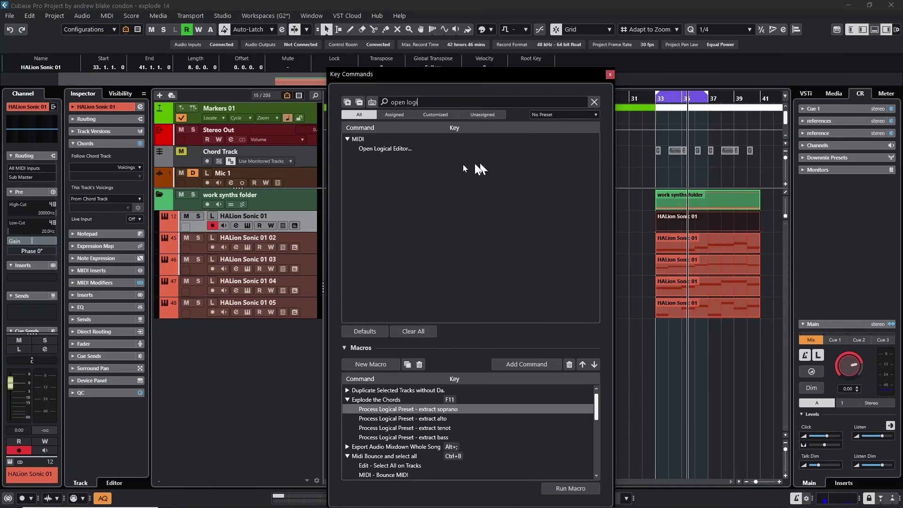
{"action": "left_click", "coordinate": [380, 150]}
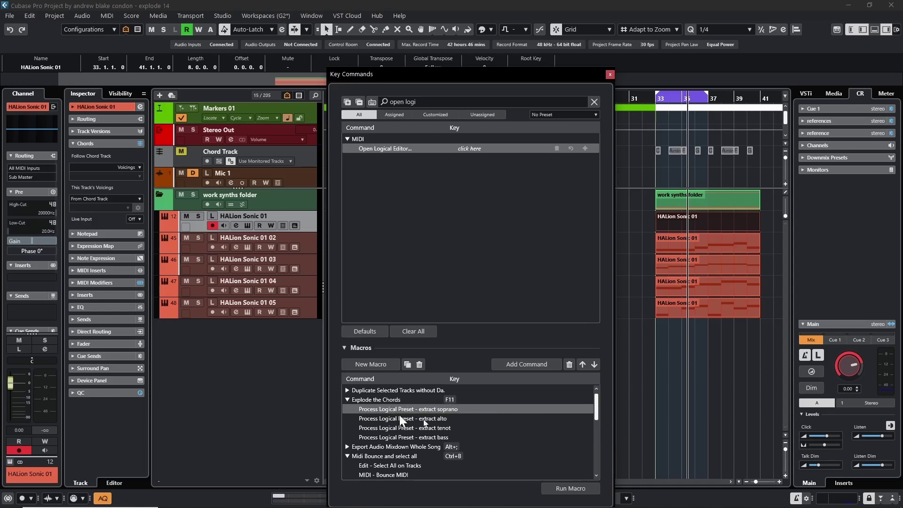
{"action": "left_click", "coordinate": [526, 365]}
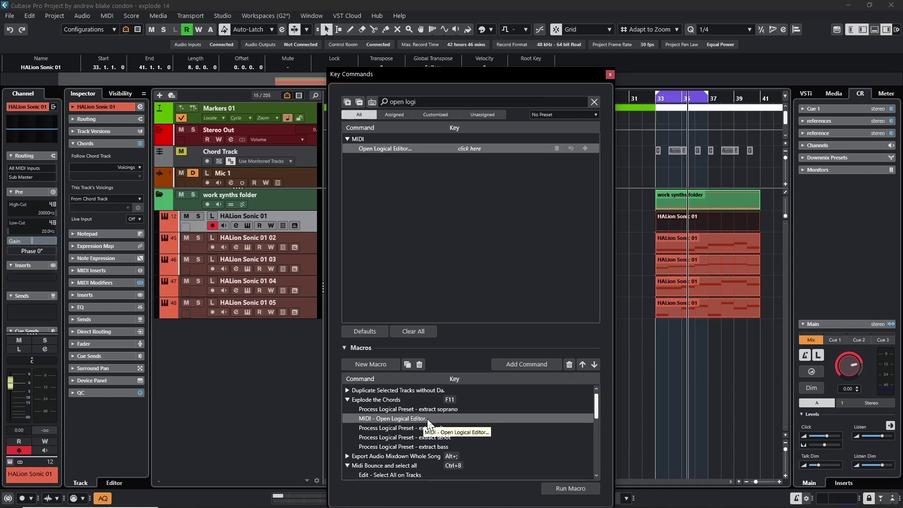
{"action": "left_click", "coordinate": [583, 365]}
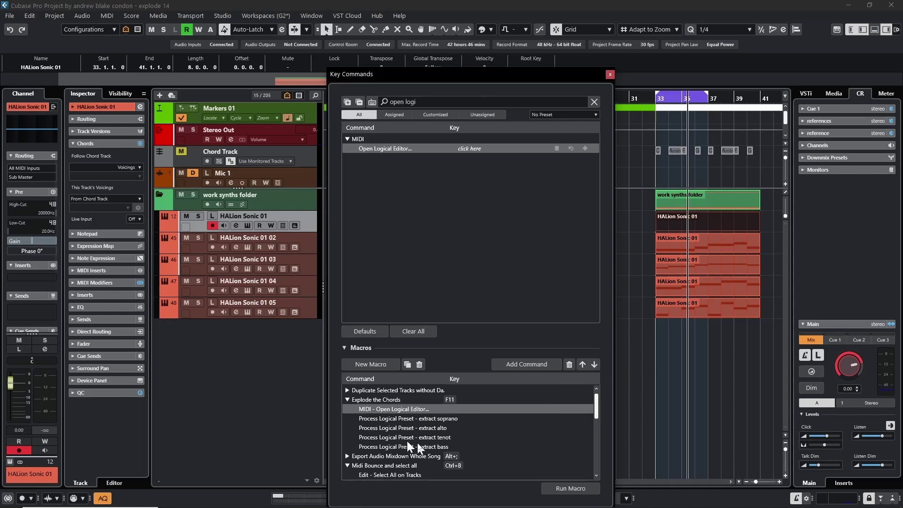
{"action": "left_click", "coordinate": [611, 74]}
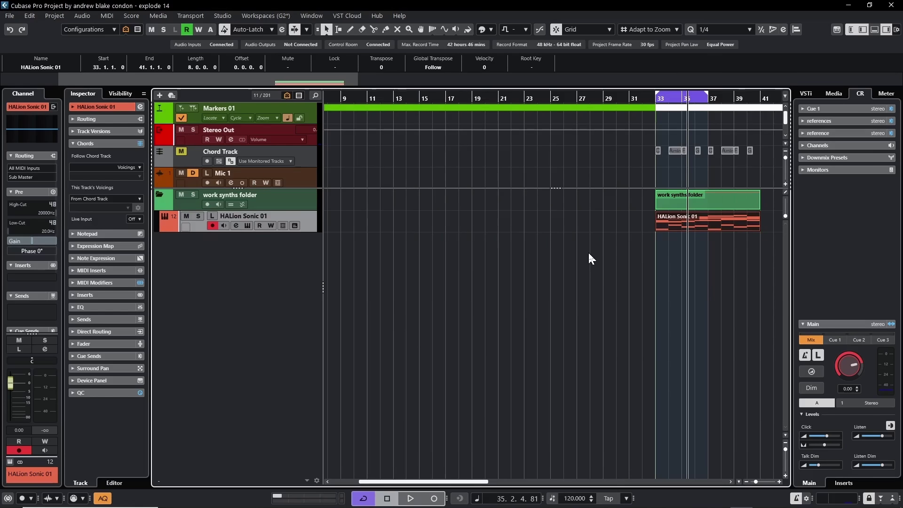
Test the updated Explode the Chords macro on the HALion Sonic 01 part and close the Logical Editor it opens.
{"action": "key", "text": "ctrl+alt+e"}
{"action": "left_click_drag", "start_coordinate": [340, 196], "coordinate": [337, 126]}
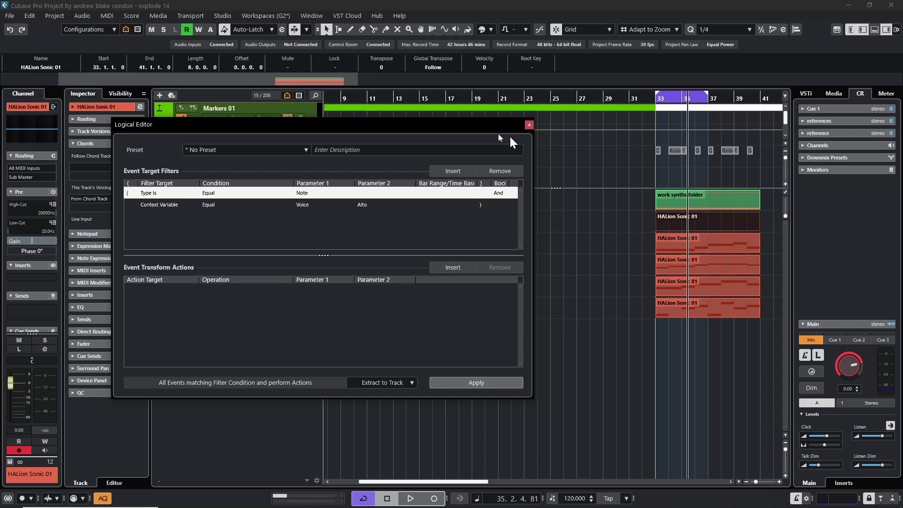
{"action": "left_click_drag", "start_coordinate": [371, 126], "coordinate": [369, 179]}
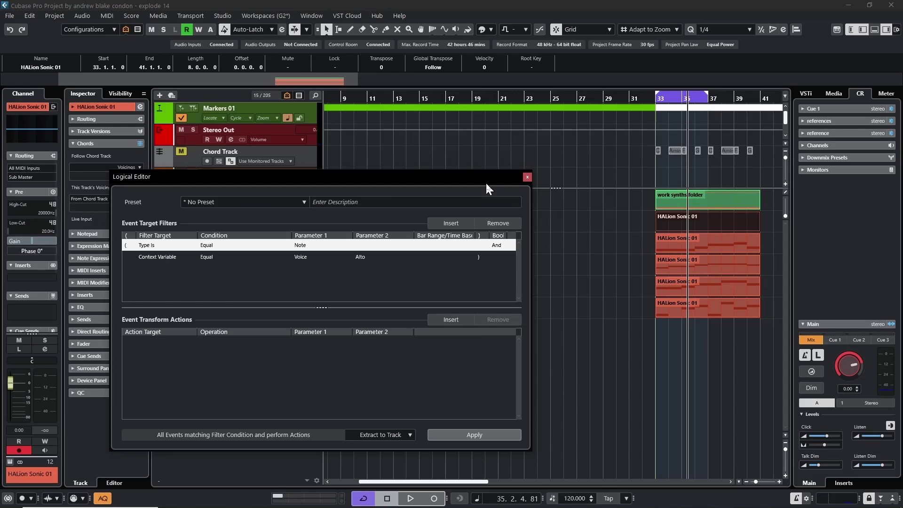
{"action": "left_click_drag", "start_coordinate": [485, 181], "coordinate": [398, 166]}
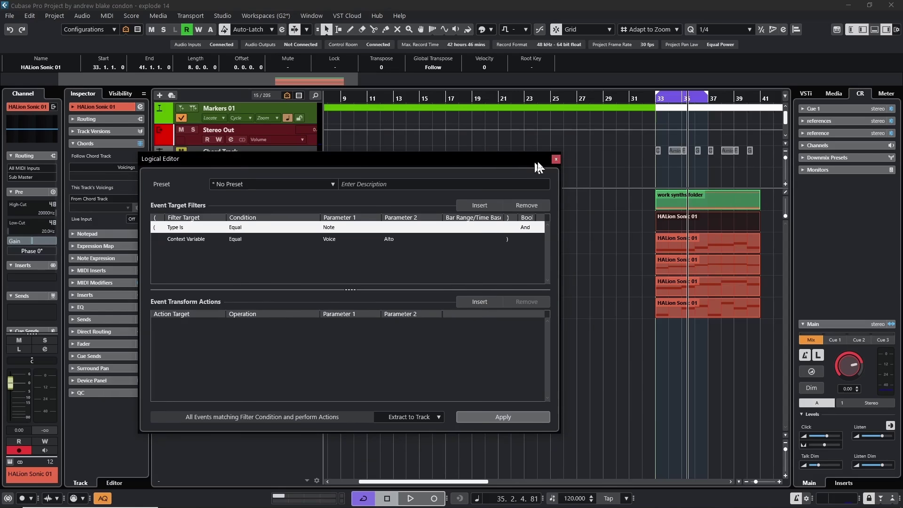
{"action": "left_click", "coordinate": [556, 159]}
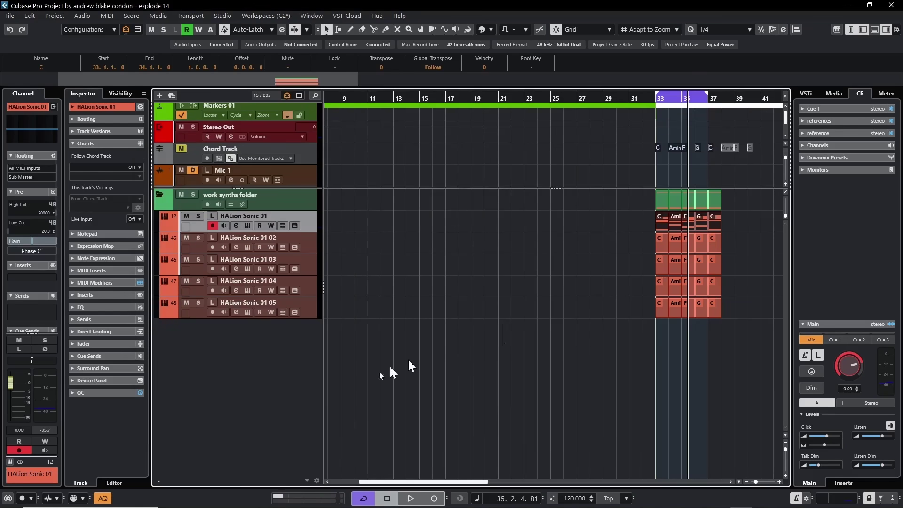
Undo the chord explosion and set the HALion Sonic 01 track's Follow Chord Track mode to Voicings.
{"action": "key", "text": "ctrl+z"}
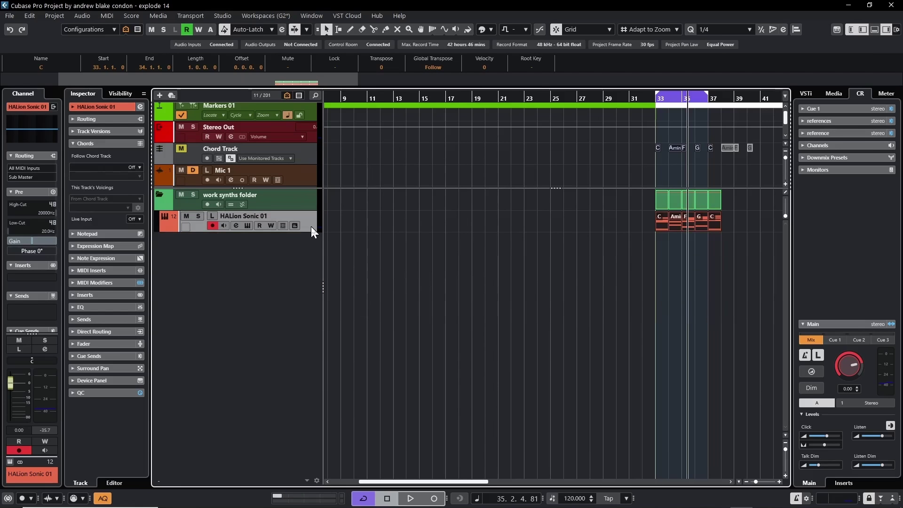
{"action": "left_click", "coordinate": [134, 167]}
{"action": "left_click", "coordinate": [106, 237]}
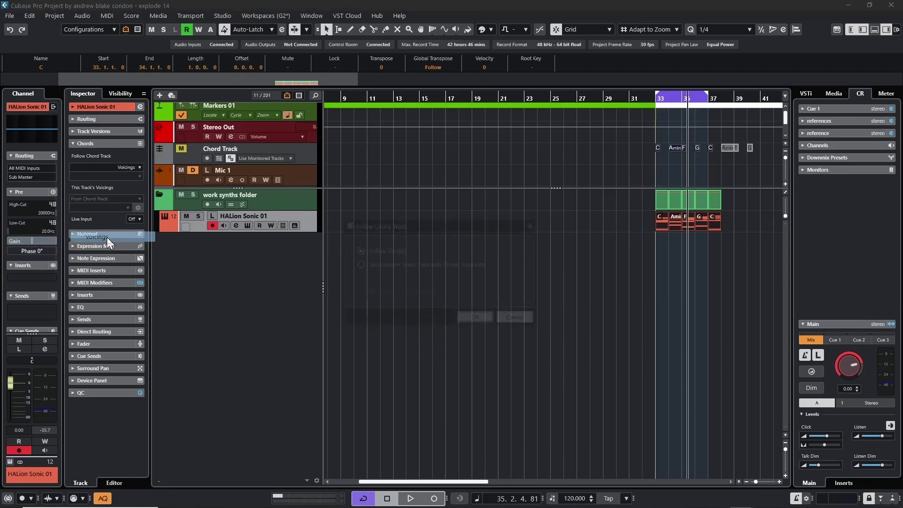
{"action": "key", "text": "Return"}
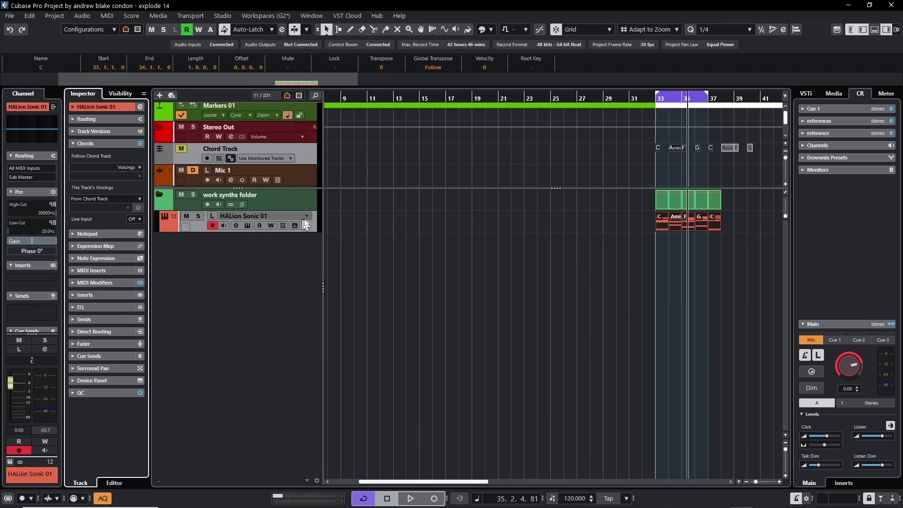
Clear the separate chord parts from HALion Sonic 01, convert the chord track's chords to MIDI, and select the resulting part.
{"action": "key", "text": "ctrl+z"}
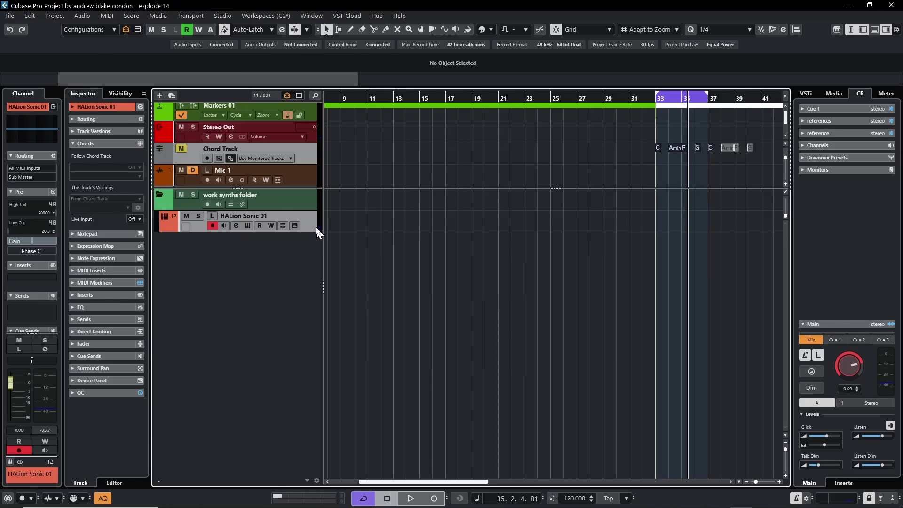
{"action": "left_click", "coordinate": [54, 15]}
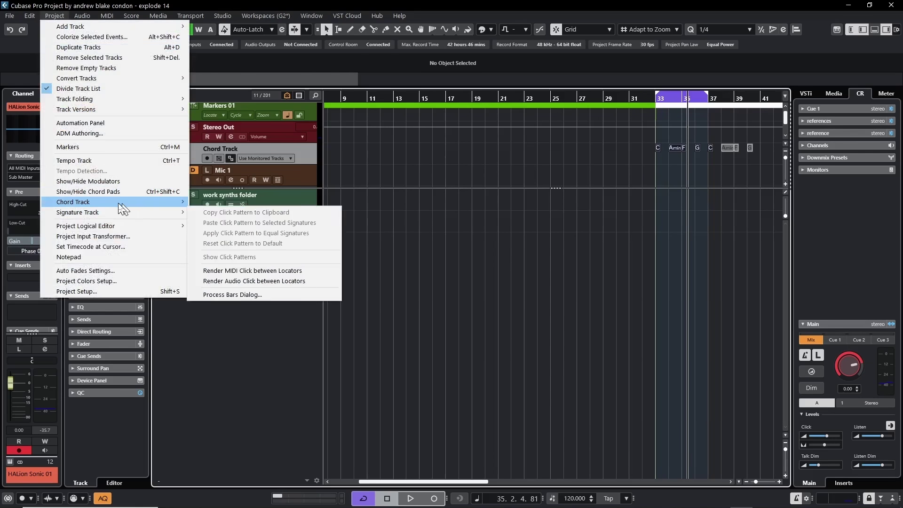
{"action": "mouse_move", "coordinate": [116, 204]}
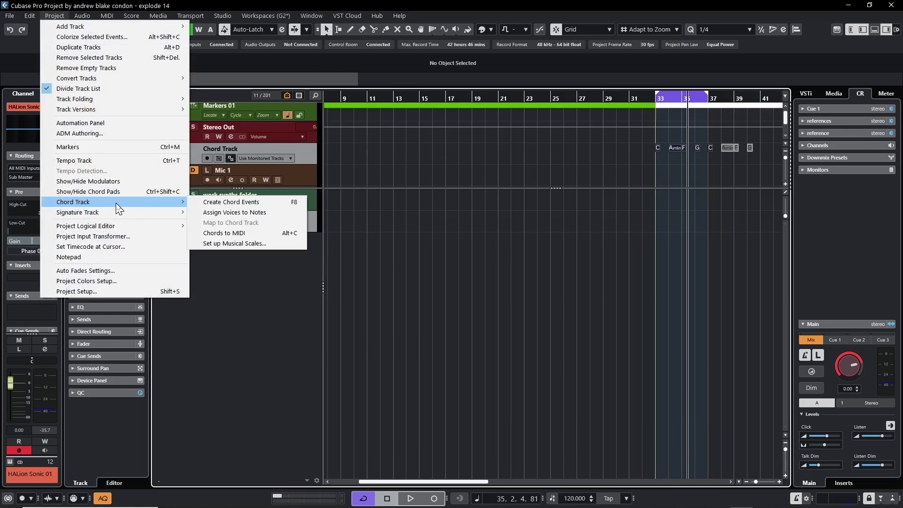
{"action": "left_click", "coordinate": [277, 233]}
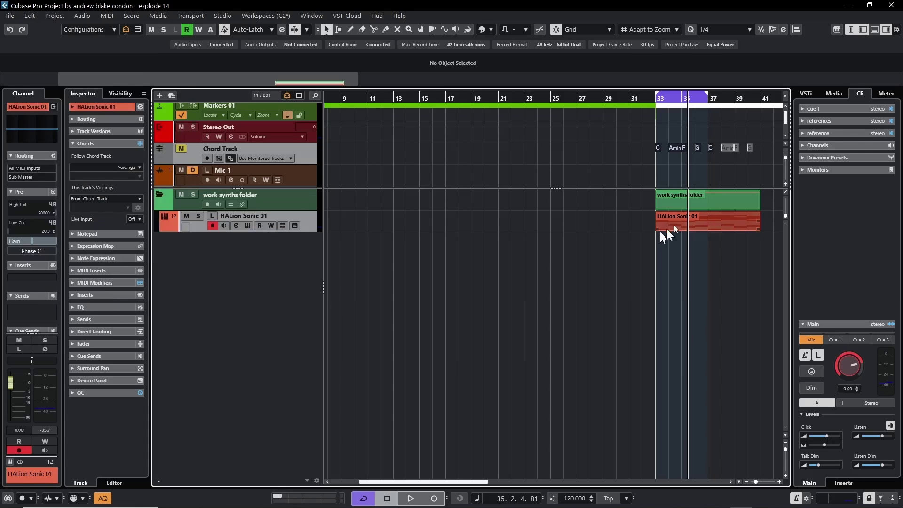
{"action": "left_click", "coordinate": [723, 221]}
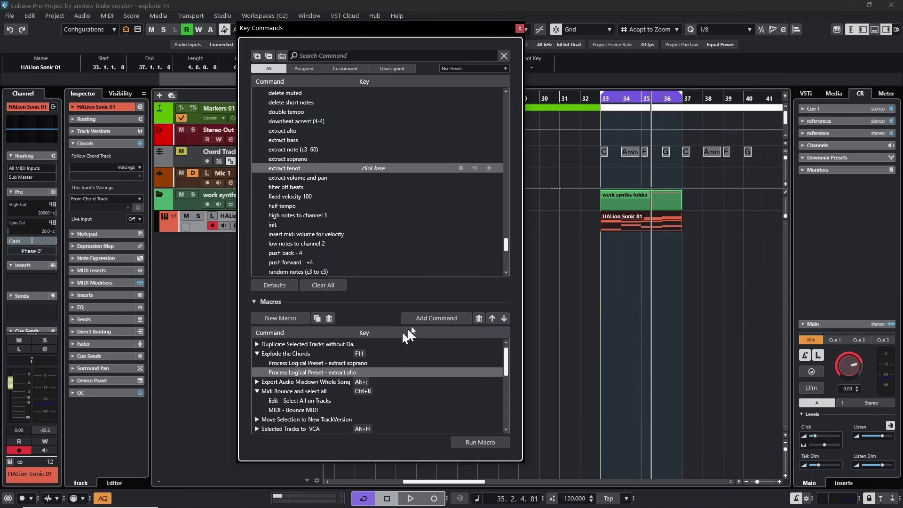
Add the extract tenot and extract bass commands after extract alto in the Explode the Chords macro.
{"action": "left_click", "coordinate": [429, 318]}
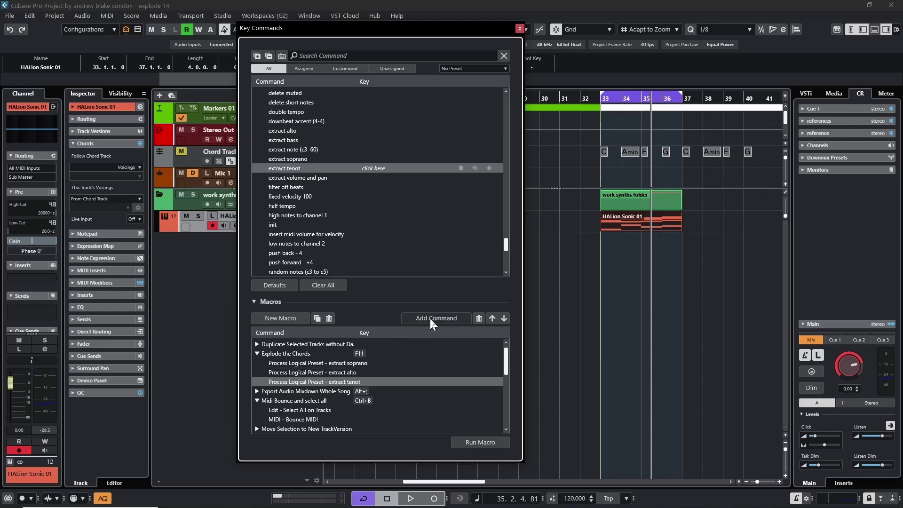
{"action": "left_click", "coordinate": [286, 140]}
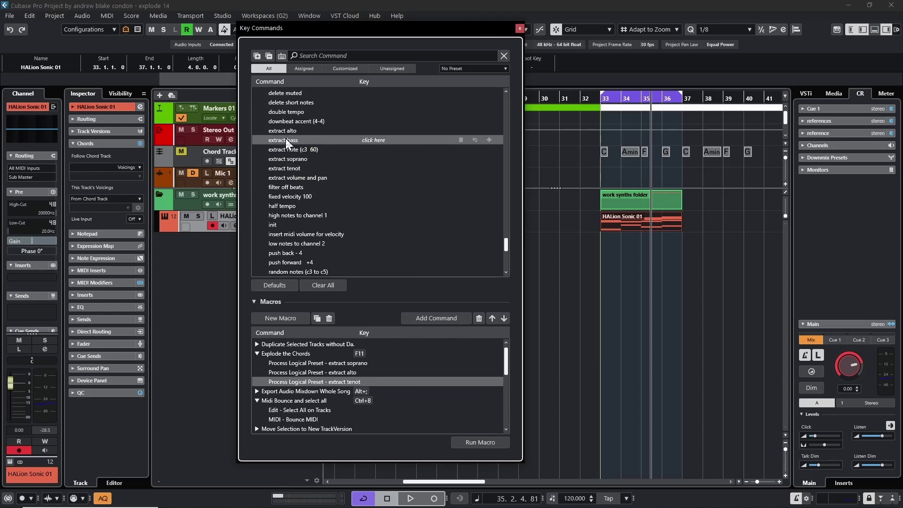
{"action": "left_click", "coordinate": [437, 320]}
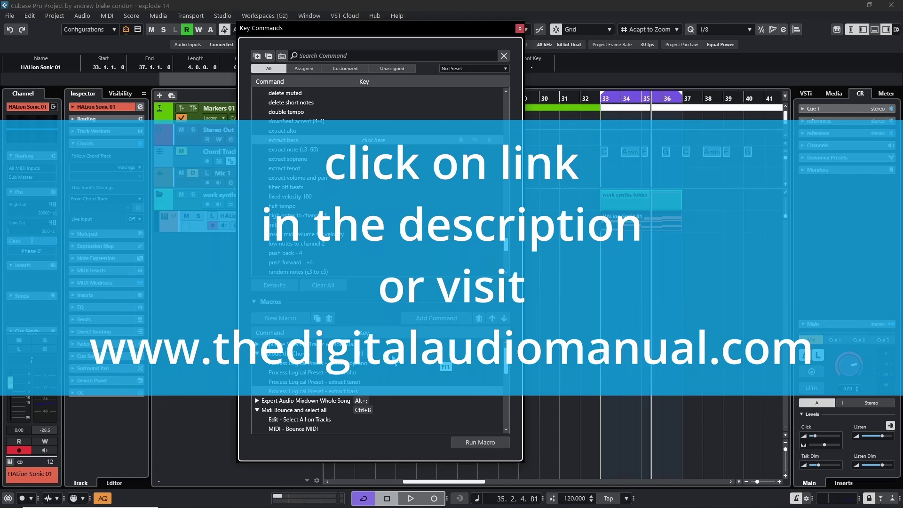